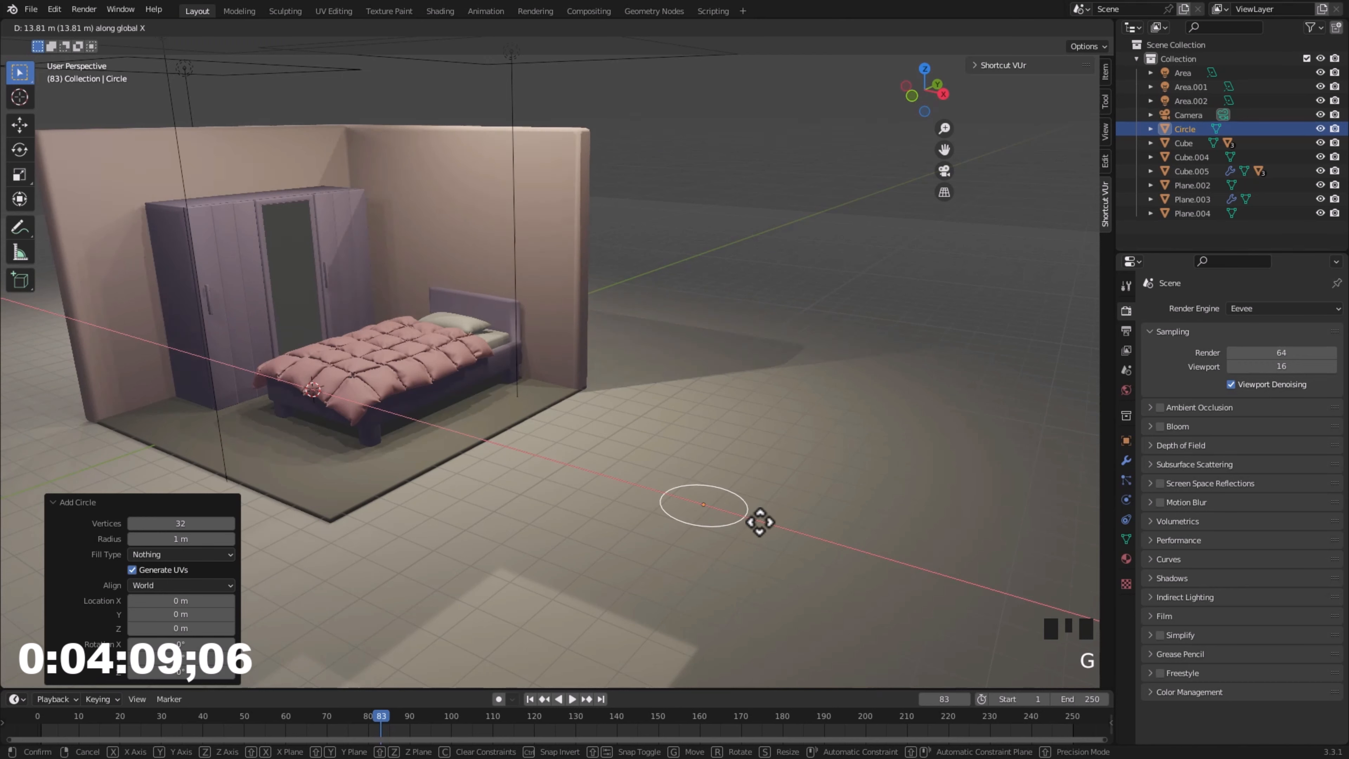
Place the circle about 13.8 m along X, clear of the room, and rotate it 90° about X.
left_click(759, 522)
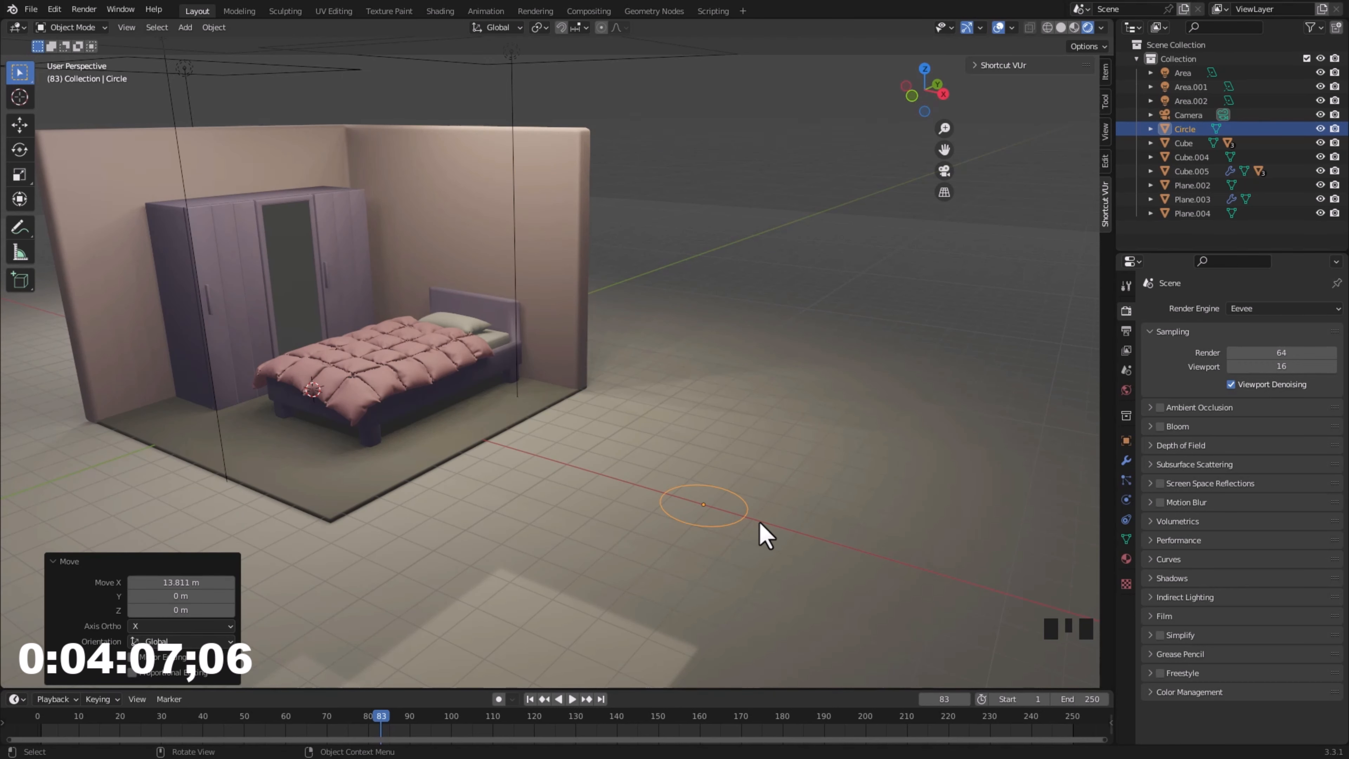
type("rx90")
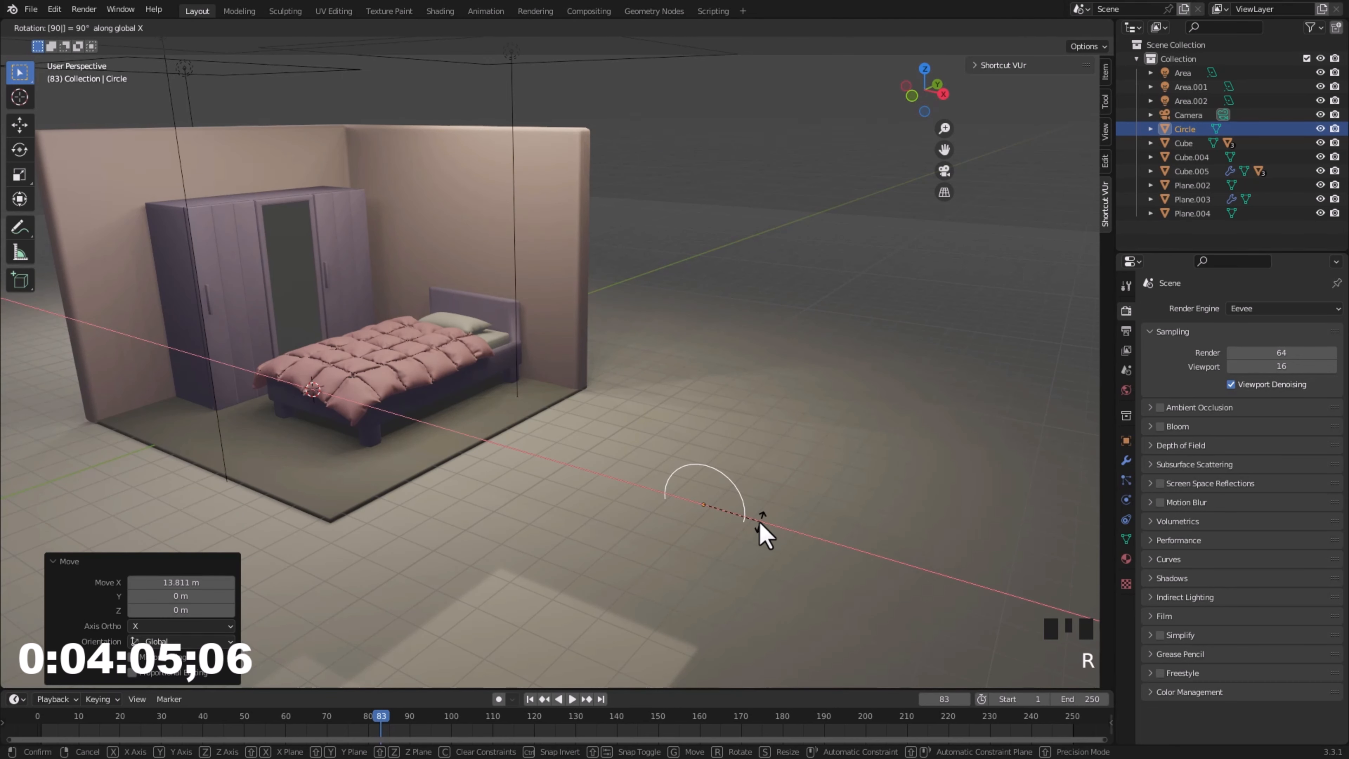
key("Return")
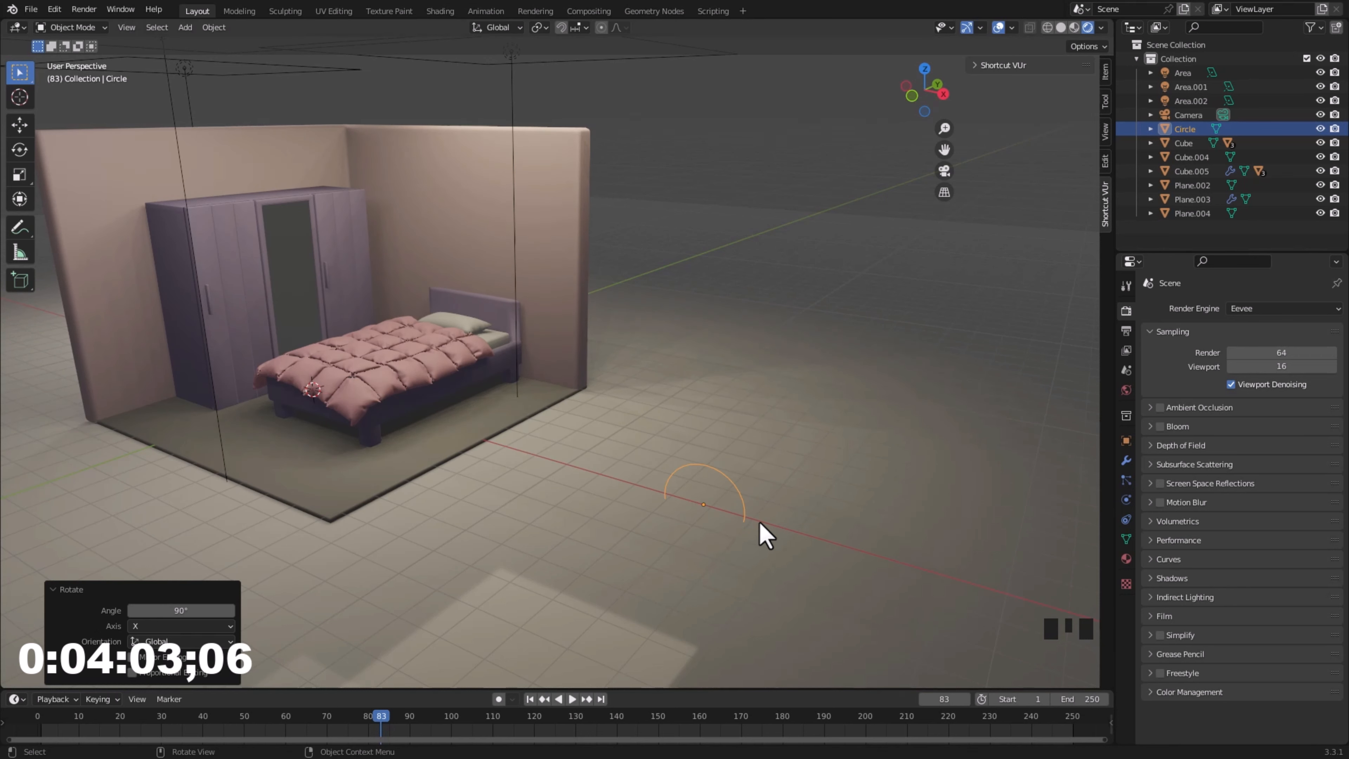
Raise the upright circle about 2.5 m along Z and fill its outline with a face.
key("g")
left_click(777, 431)
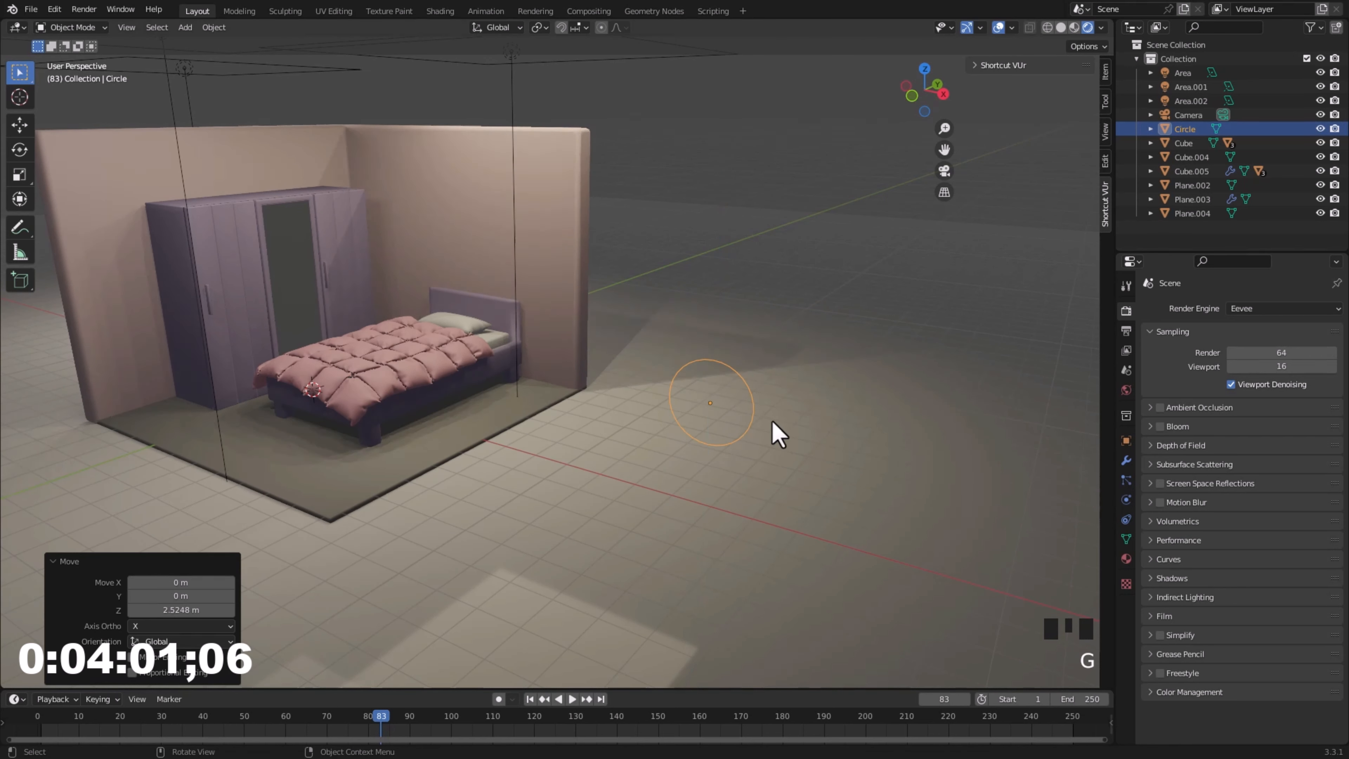
key("Tab")
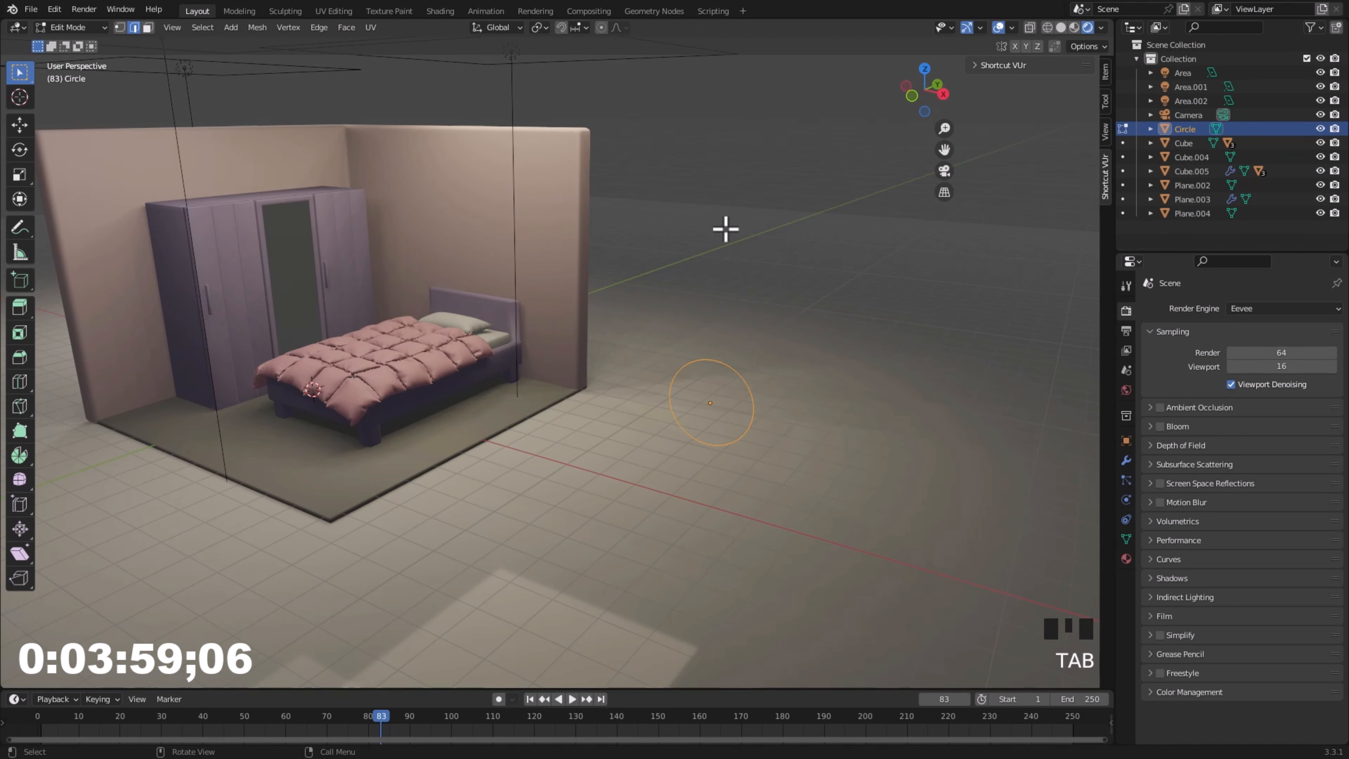
key("f")
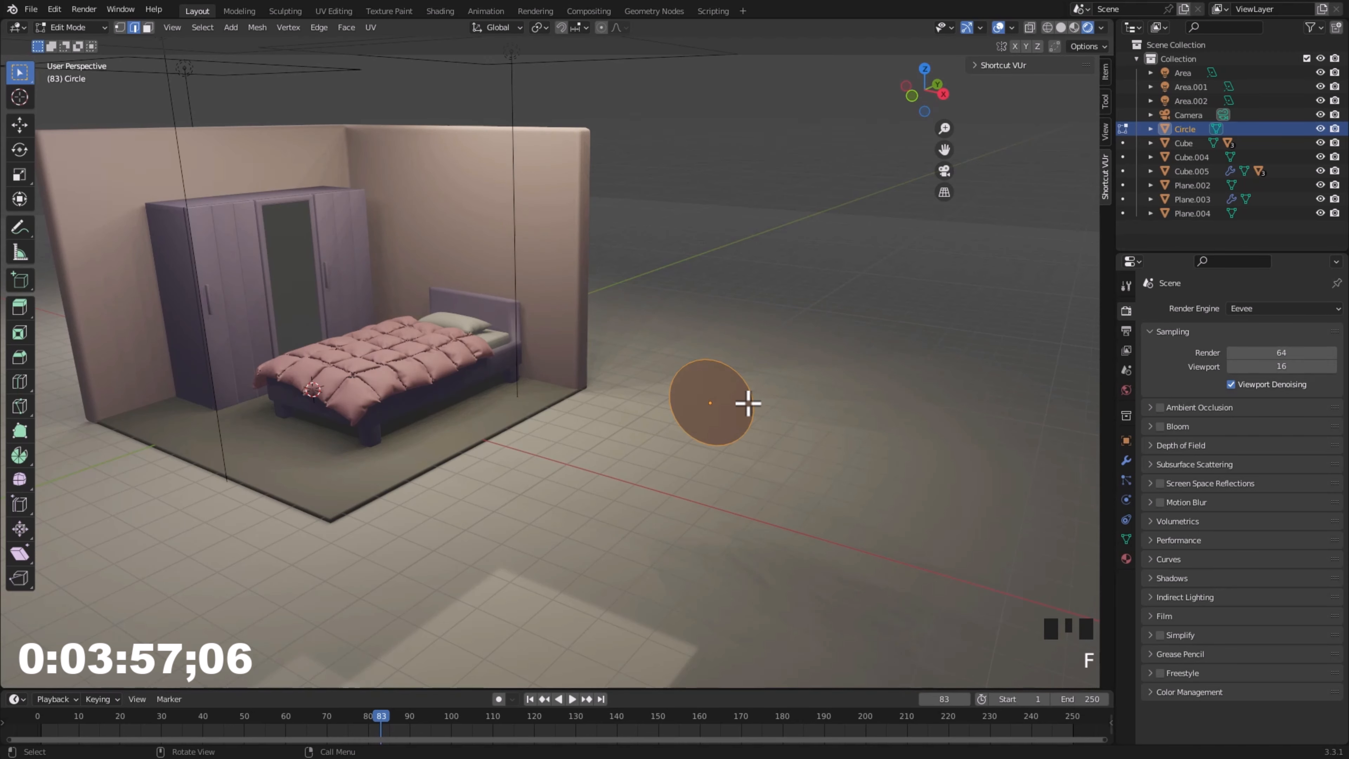
Stretch the filled circle into an oval by a factor of about 1.19 along Z and apply the object's scale.
scroll(894, 445, "up", 2)
scroll(972, 512, "up", 1)
middle_click_drag(972, 512, 668, 385, "shift")
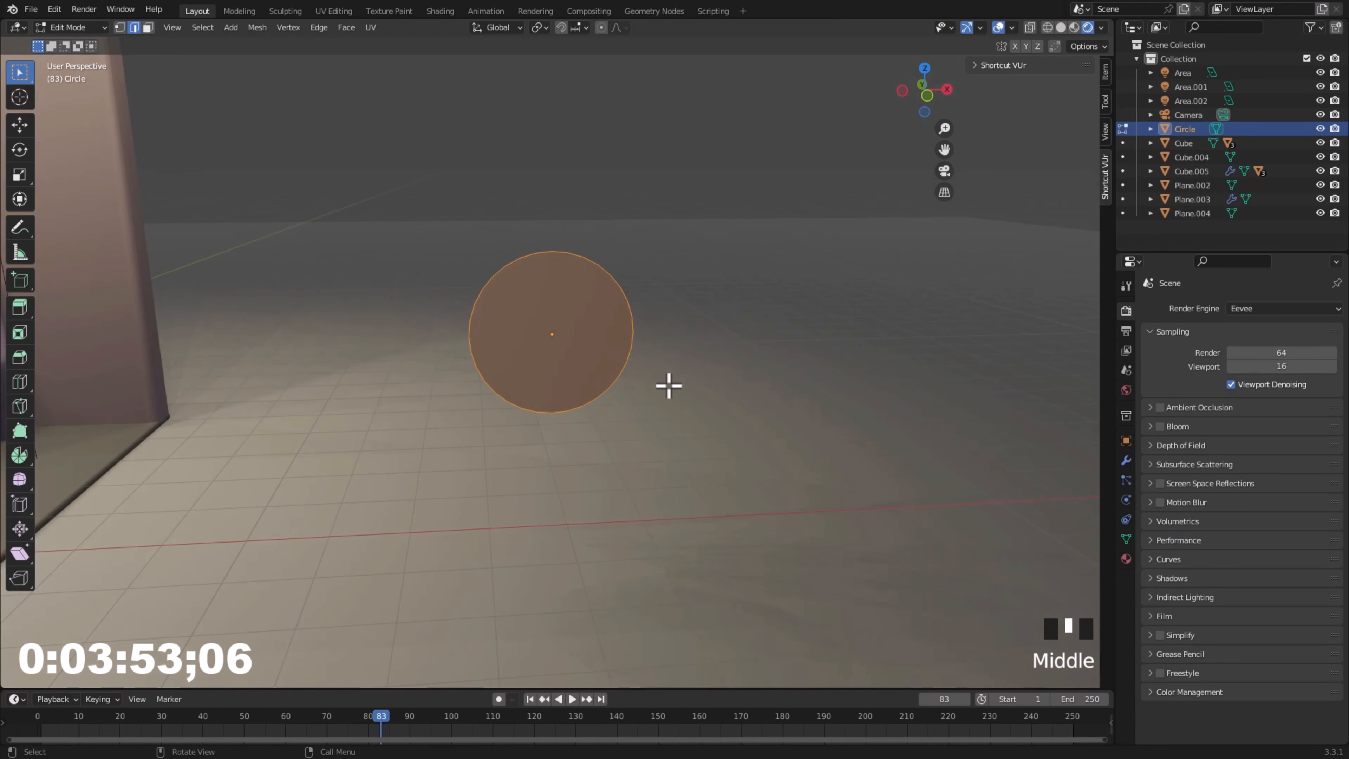
key("s")
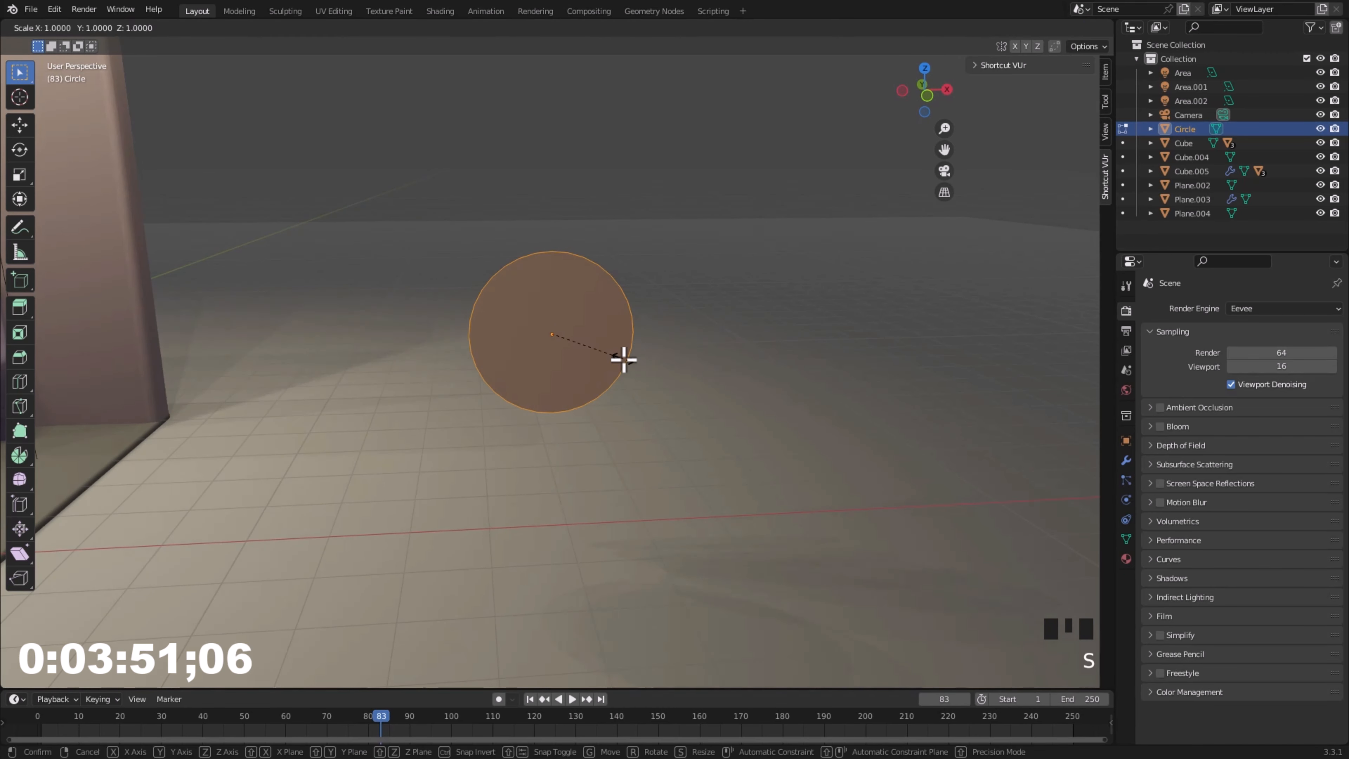
key("z")
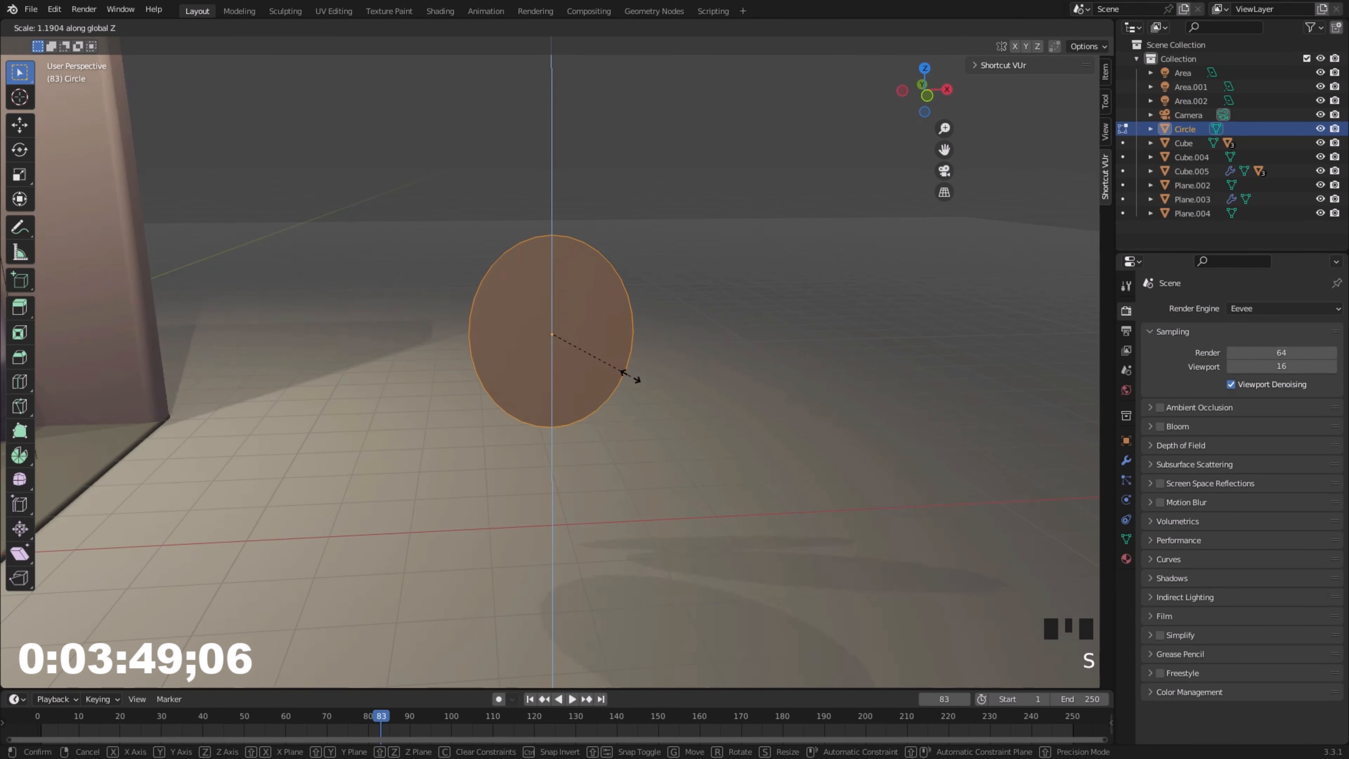
left_click(628, 374)
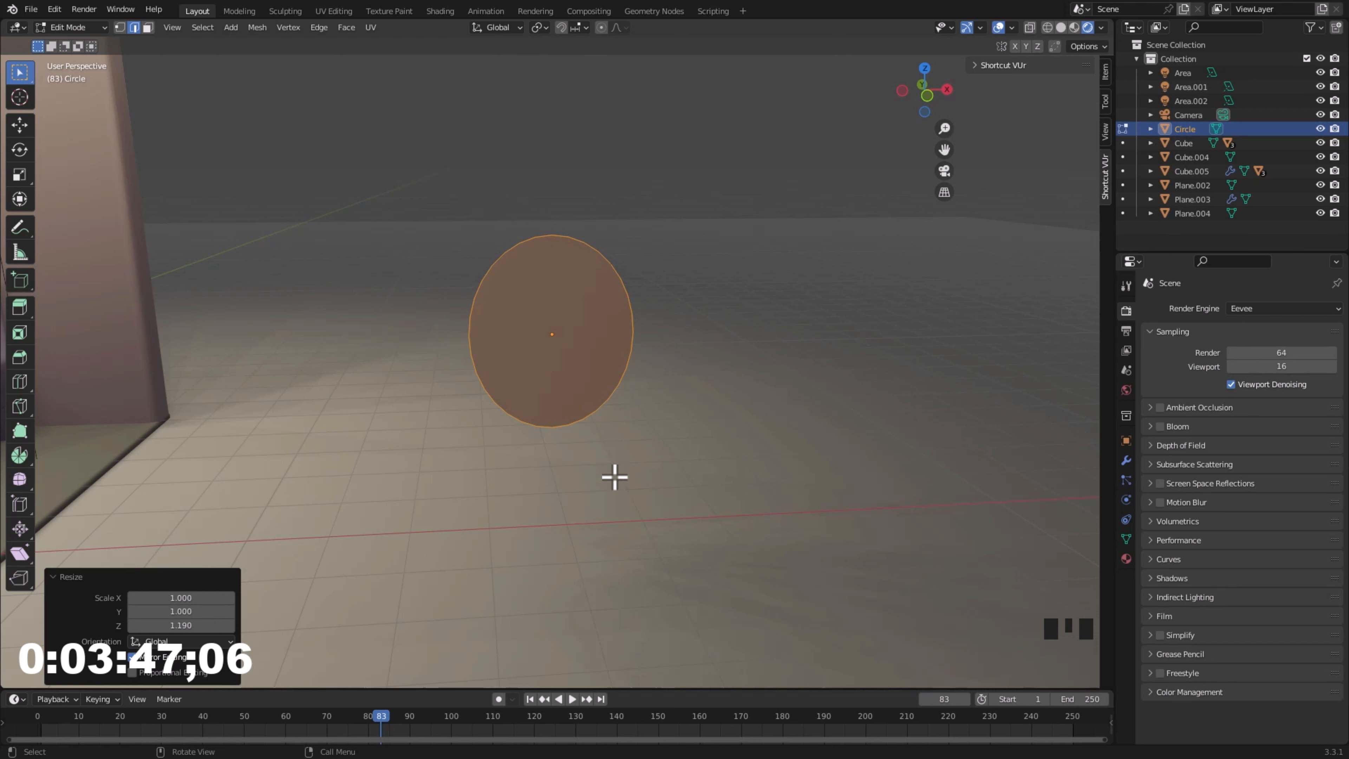
key("Tab")
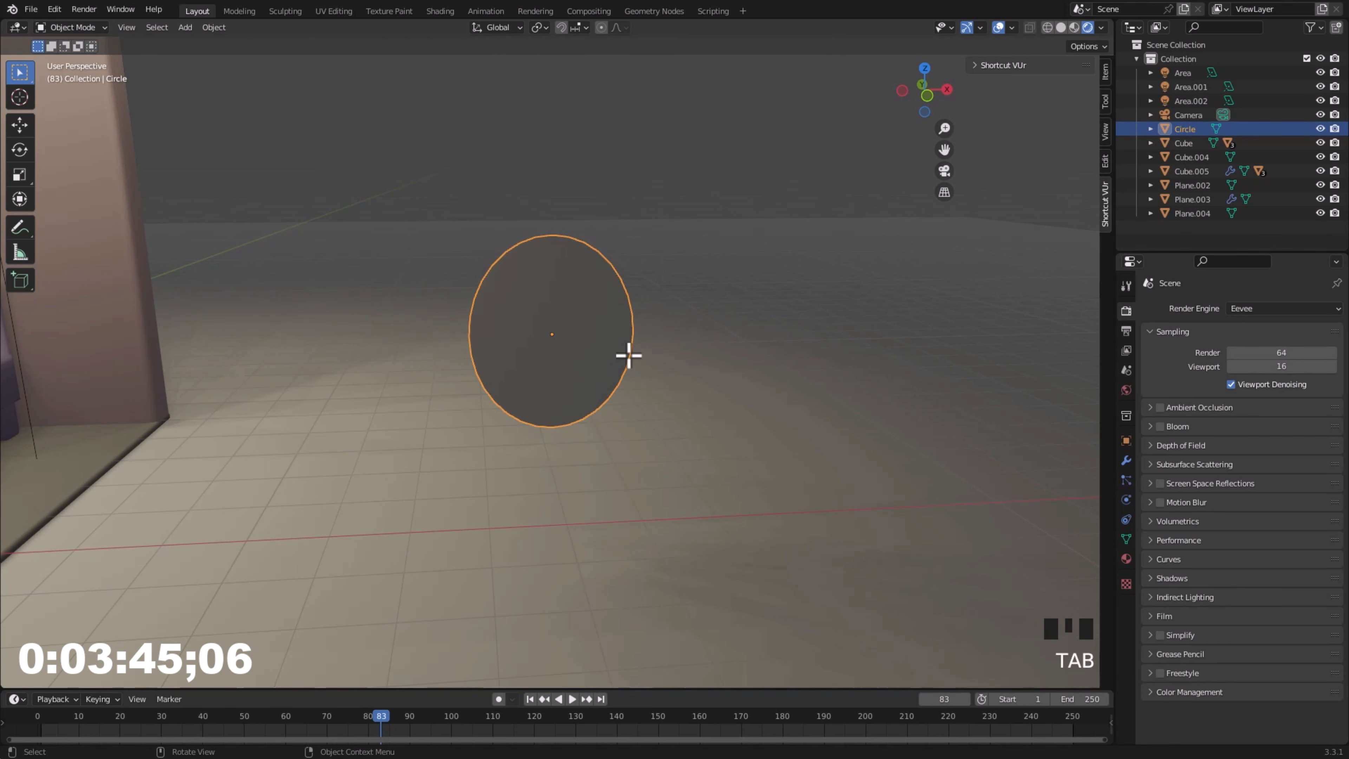
key("ctrl+a")
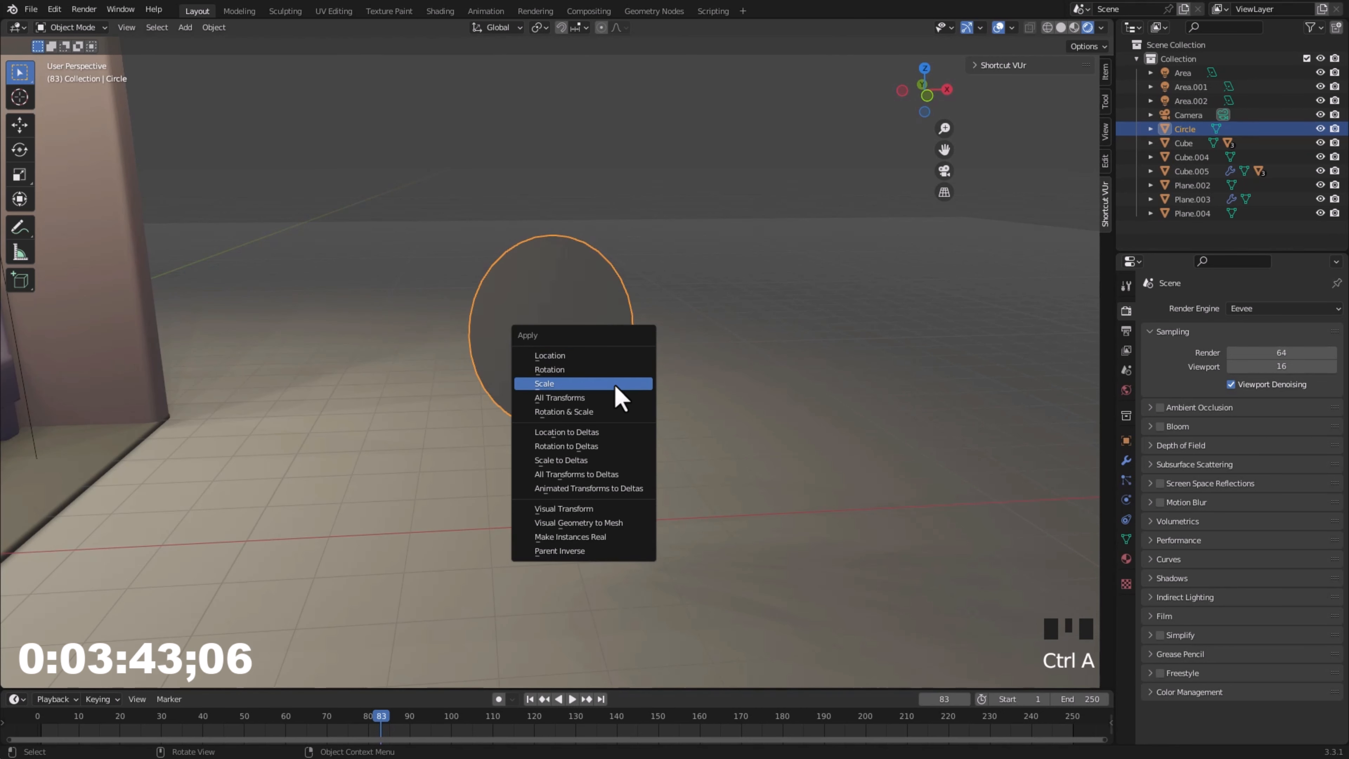
left_click(616, 384)
Extrude the oval face about 0.22 m along negative Y and shift its front face back about 0.06 m along Y.
middle_click_drag(628, 410, 515, 349)
scroll(485, 378, "up", 2)
key("Tab")
scroll(491, 365, "up", 2)
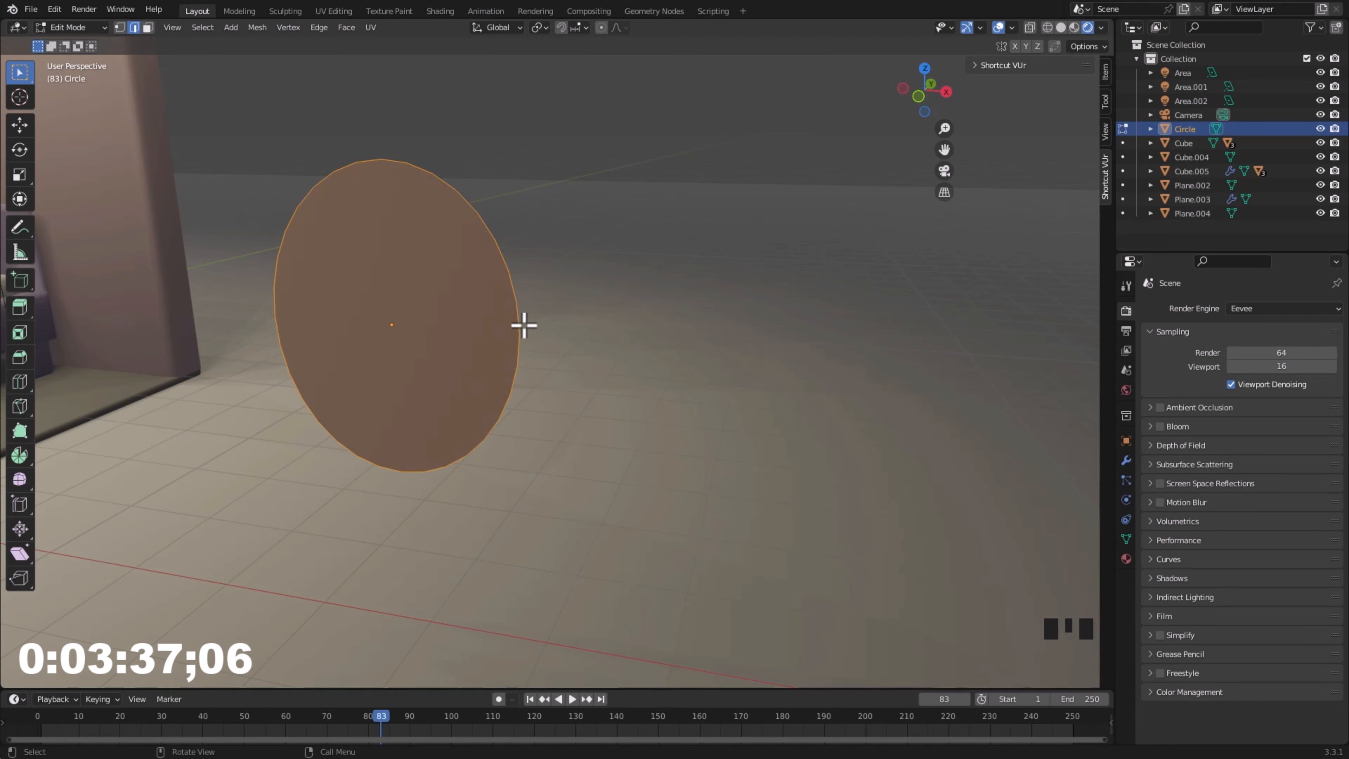
key("e")
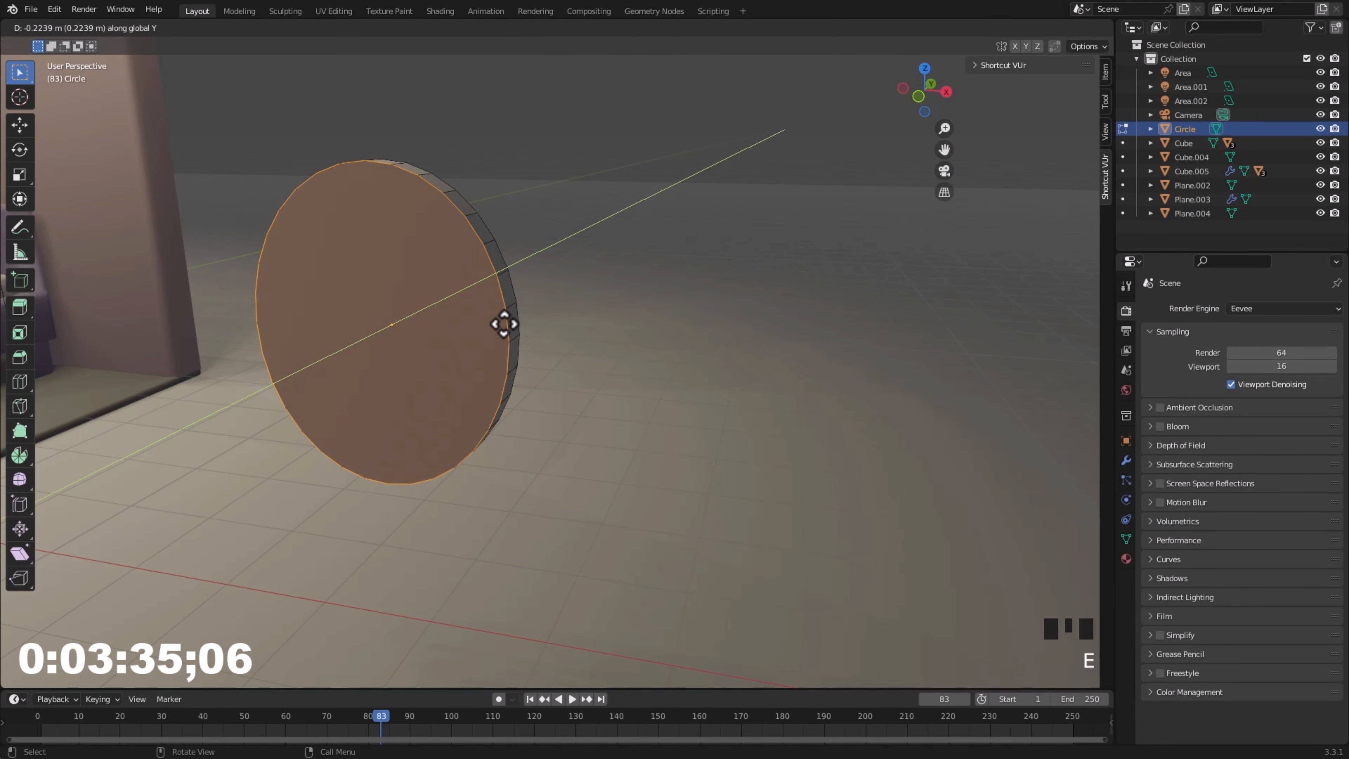
left_click(504, 324)
middle_click_drag(503, 323, 518, 380)
key("g")
left_click(366, 378)
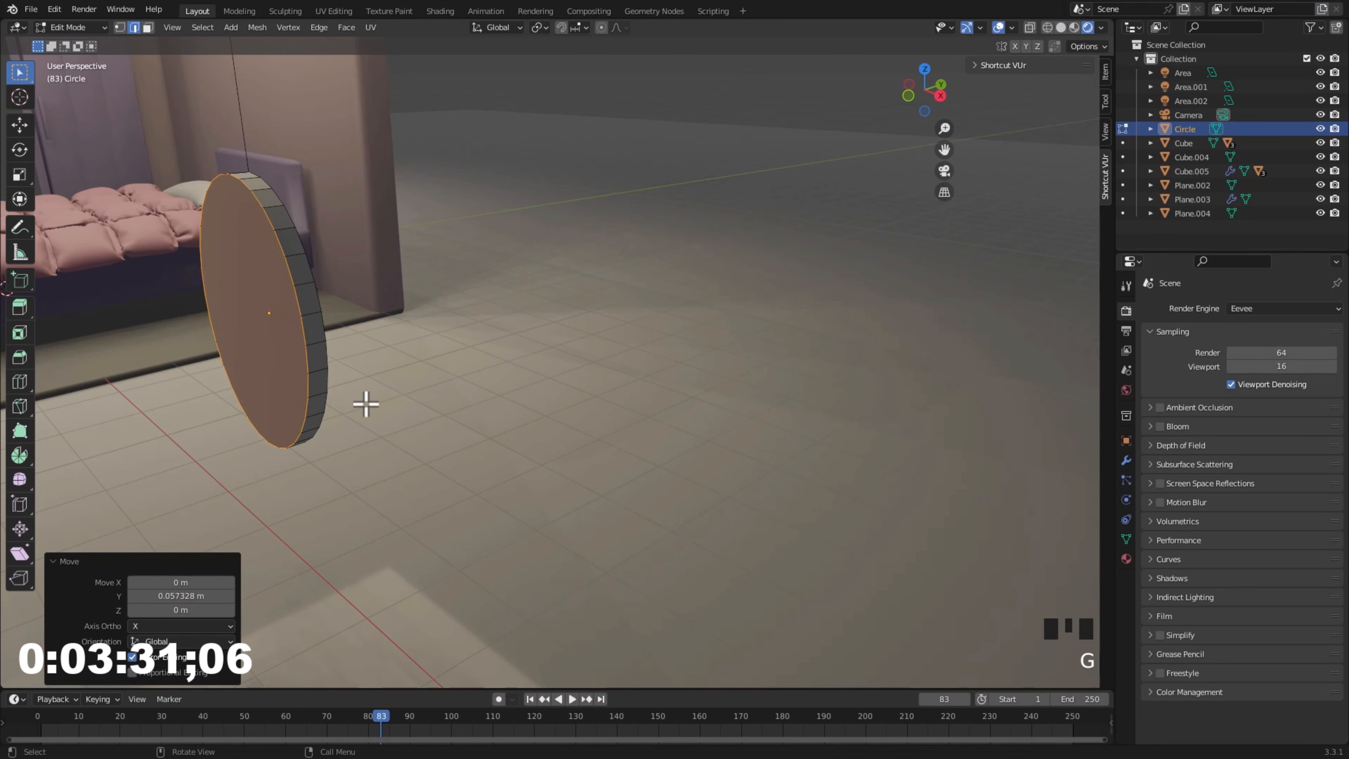
Inset the front face of the oval disc by about 0.09 m to form a rim.
middle_click_drag(364, 401, 750, 319)
key("i")
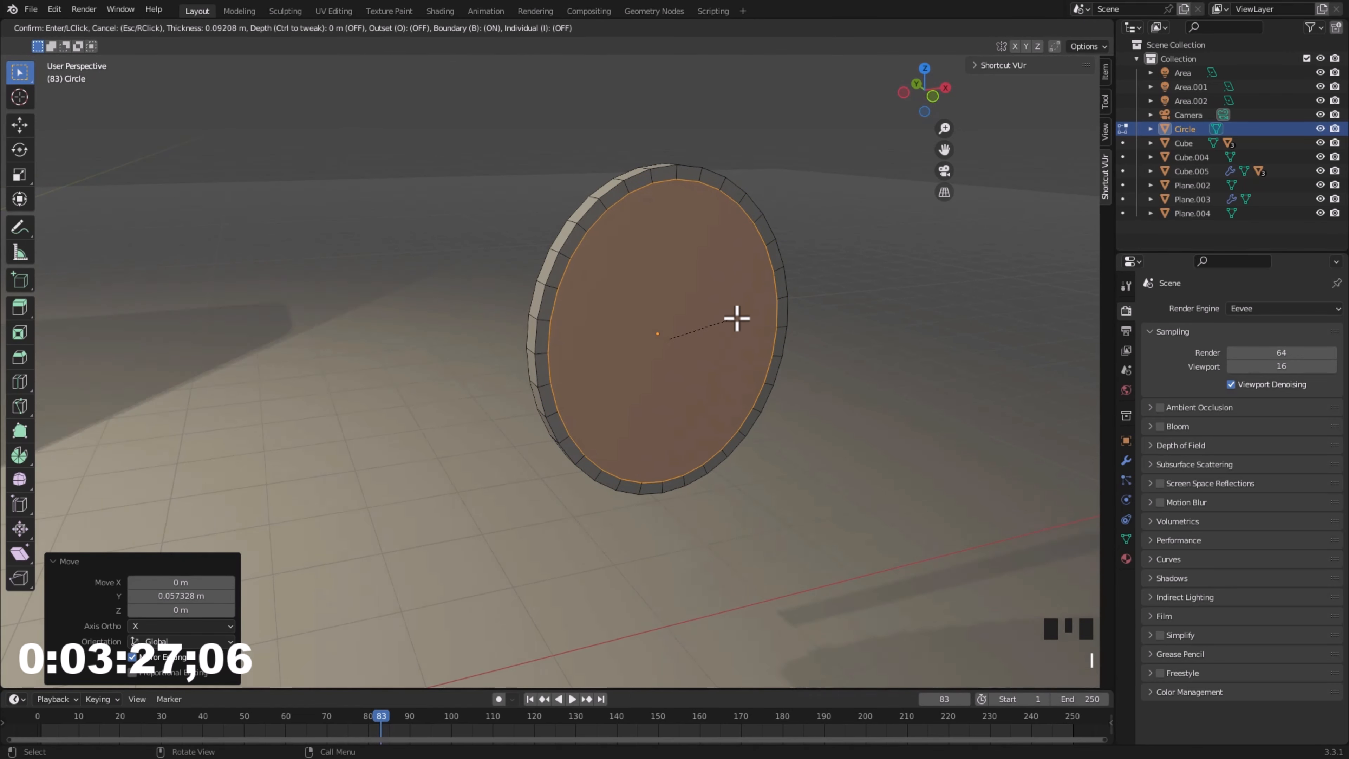
left_click(738, 317)
Extrude the inset face about 0.06 m inward along Y to recess it, and return to Object Mode.
middle_click_drag(787, 381, 361, 382)
key("e")
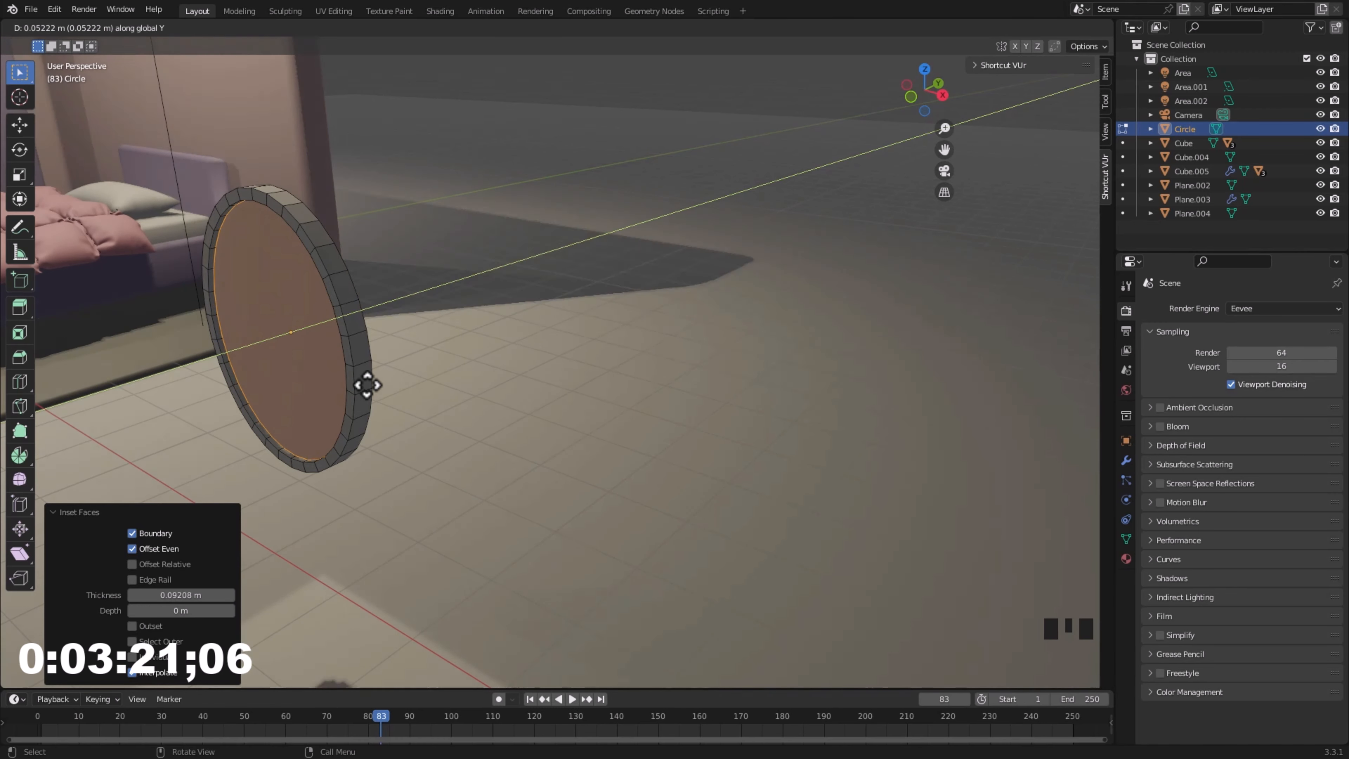
left_click(367, 384)
middle_click_drag(280, 413, 370, 458)
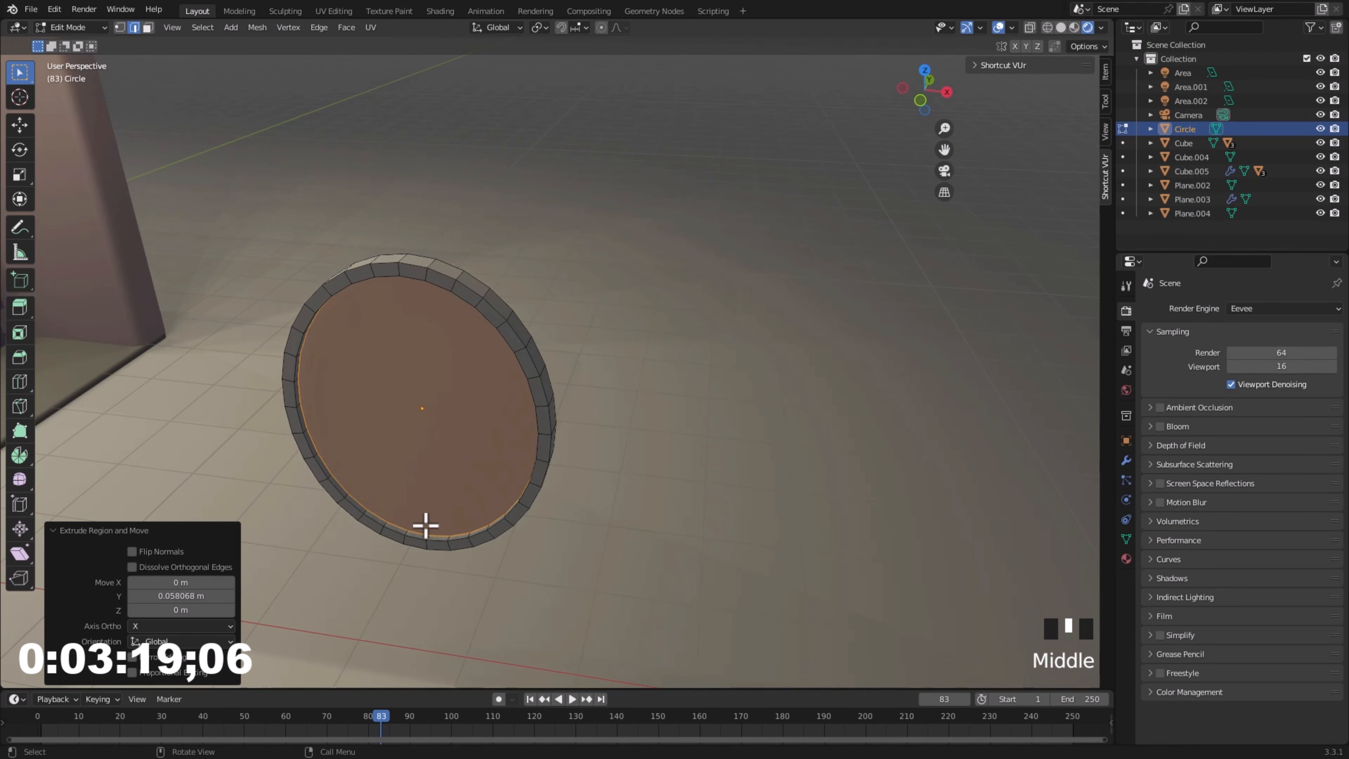
middle_click_drag(425, 525, 472, 145)
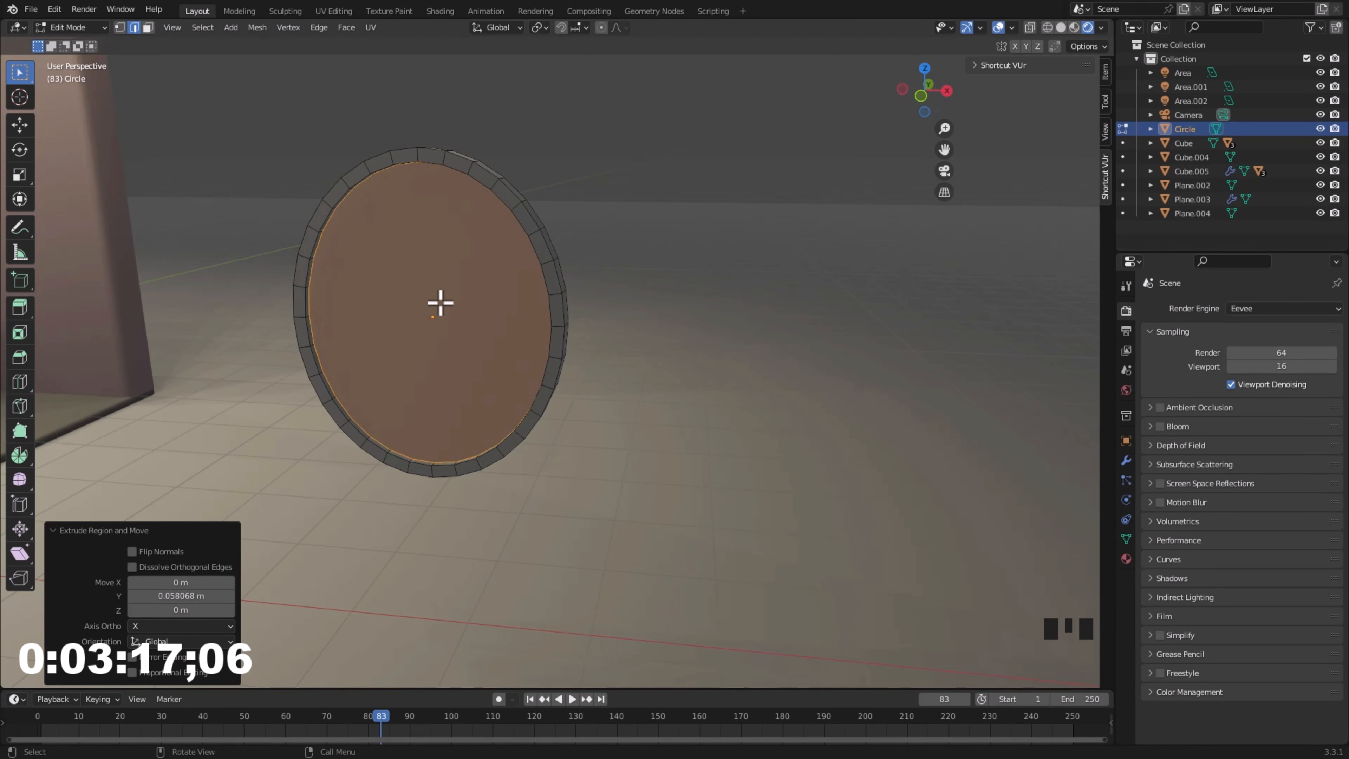
middle_click_drag(502, 468, 726, 512)
key("Tab")
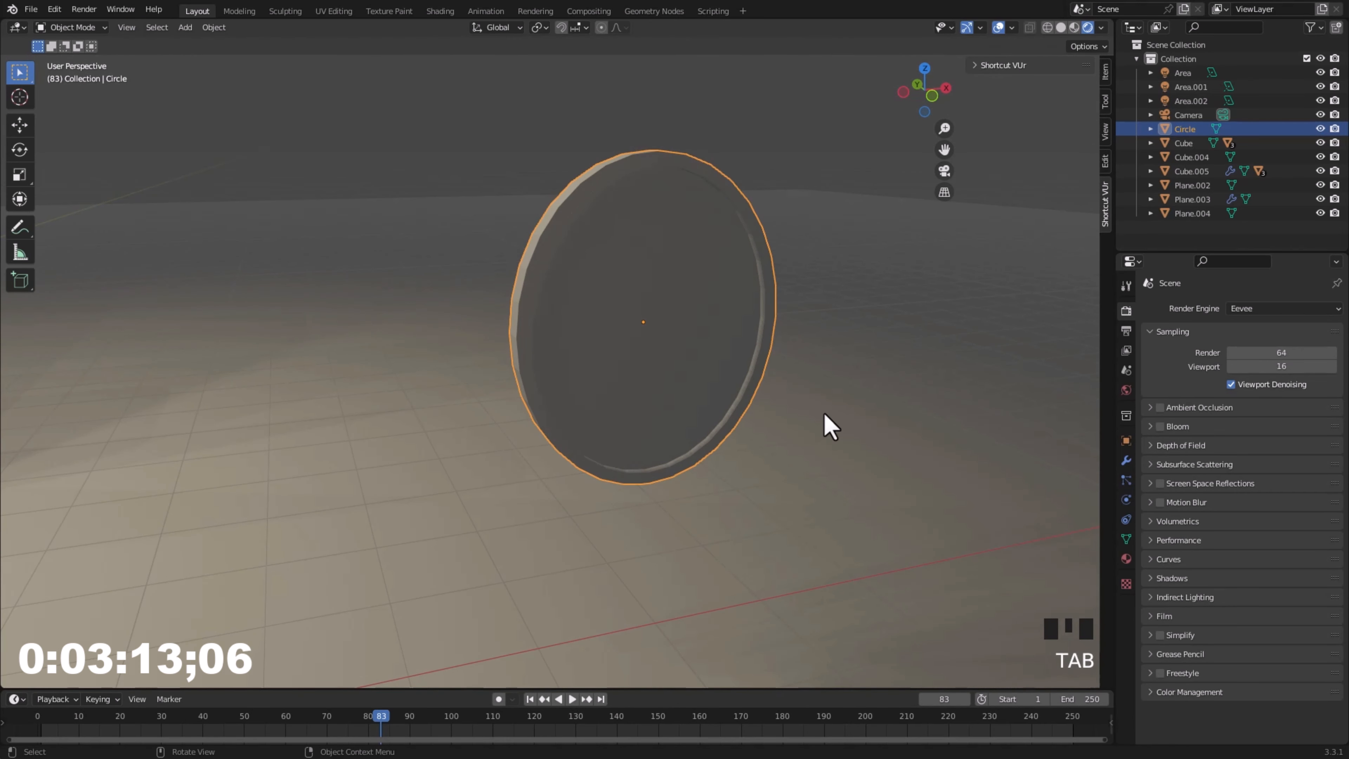
middle_click_drag(873, 440, 785, 436)
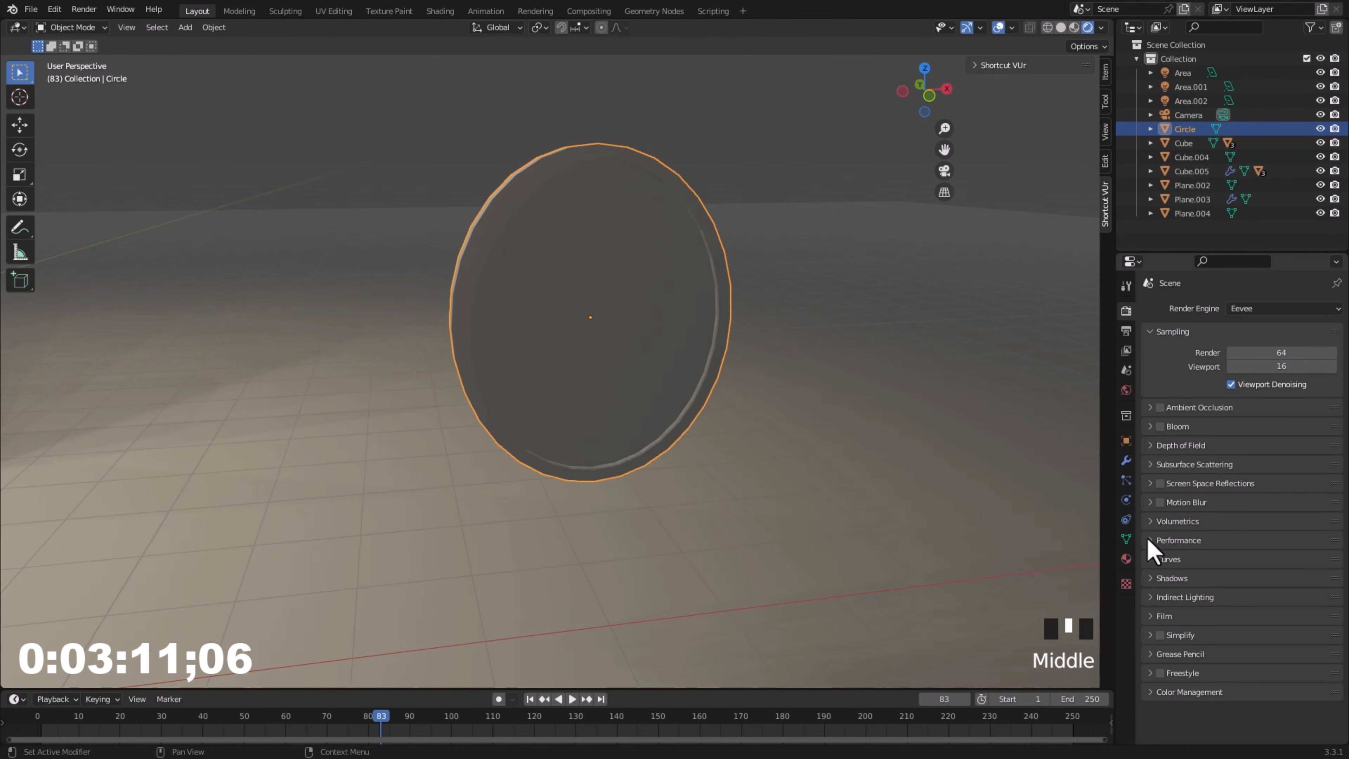
Try a new material on the oval disc with roughness about 0.32 and metallic about 0.17.
left_click(1126, 558)
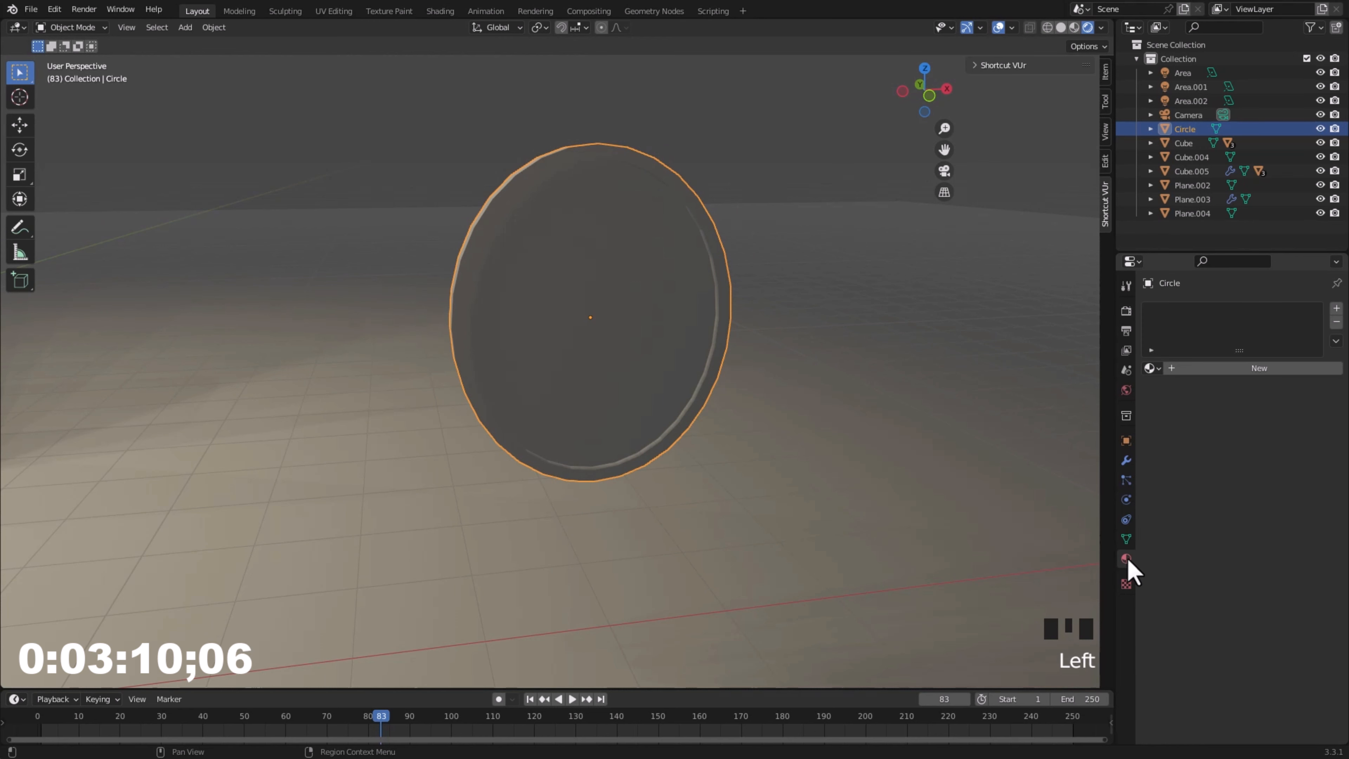
left_click(1280, 366)
left_click(1283, 518)
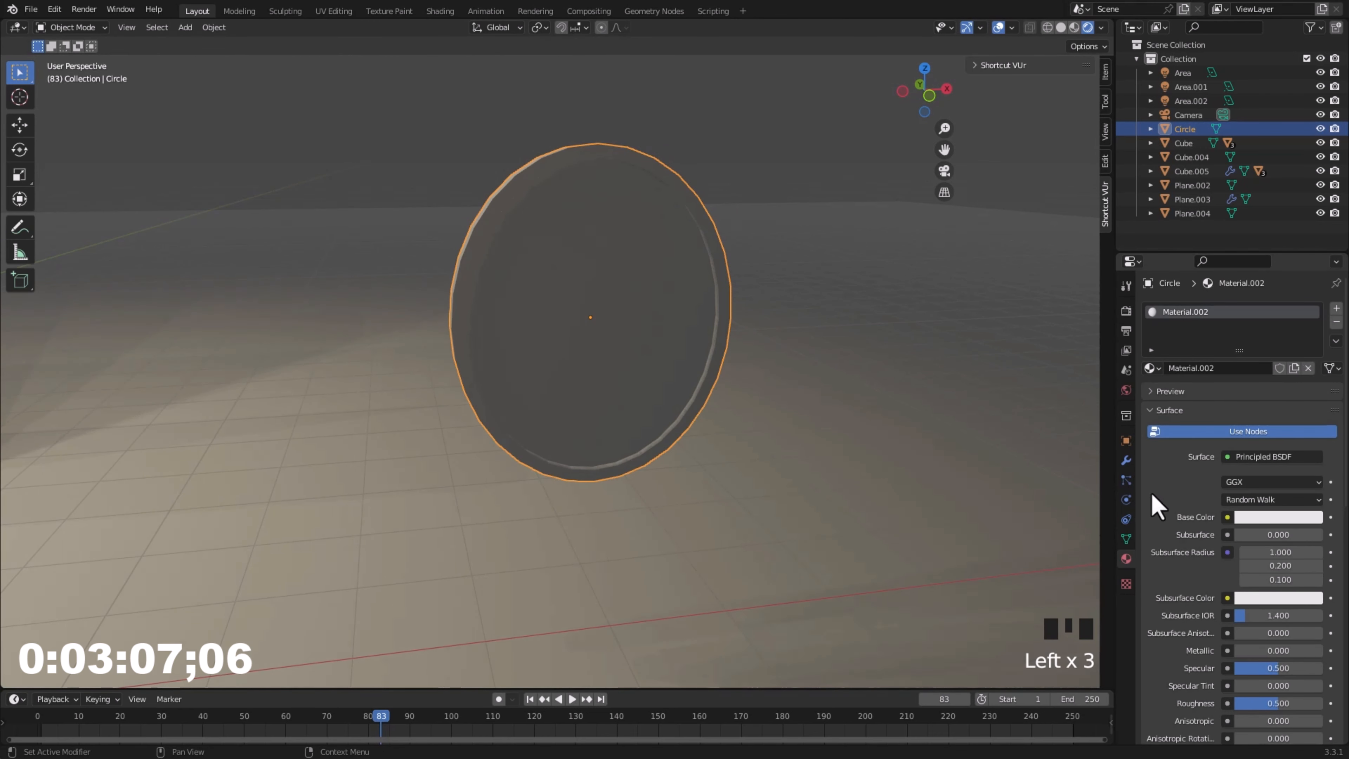
left_click(1282, 515)
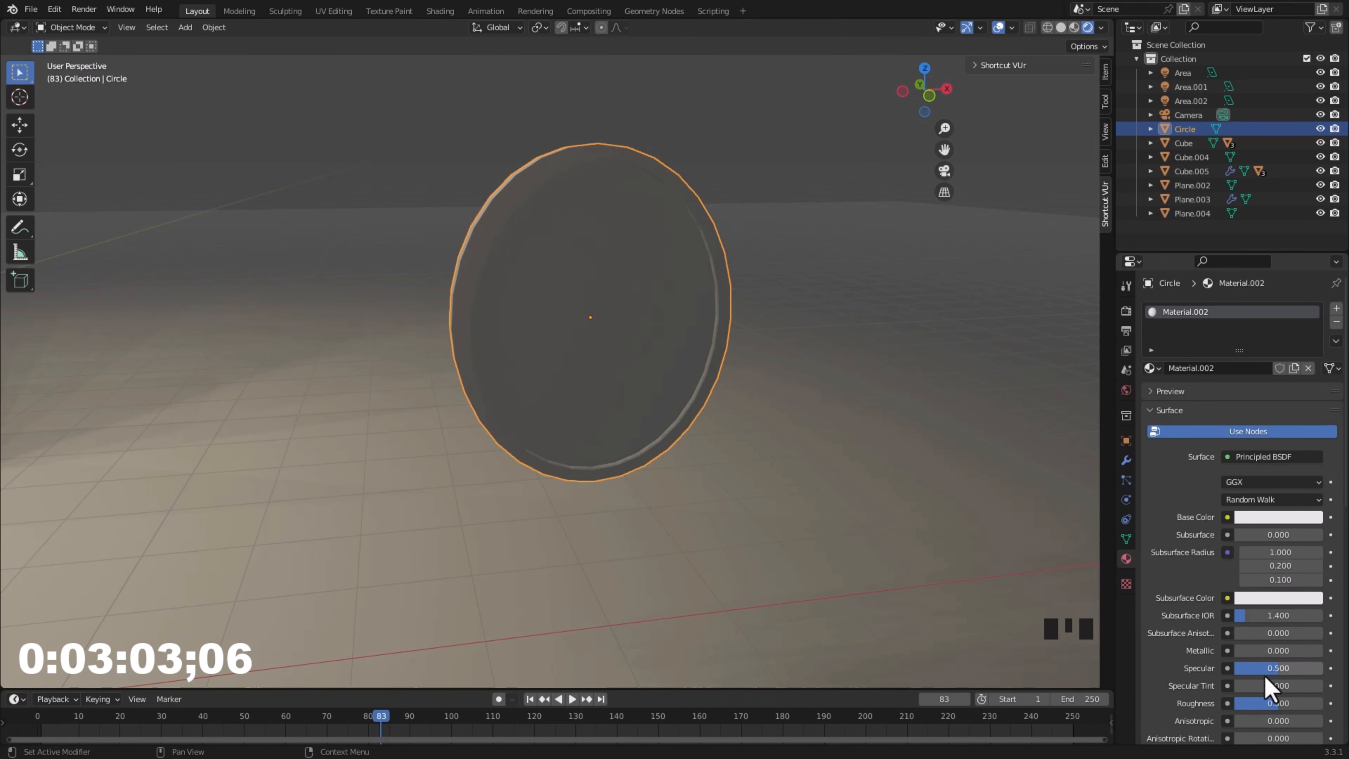
left_click_drag(1269, 705, 1253, 705)
left_click_drag(1241, 652, 1256, 652)
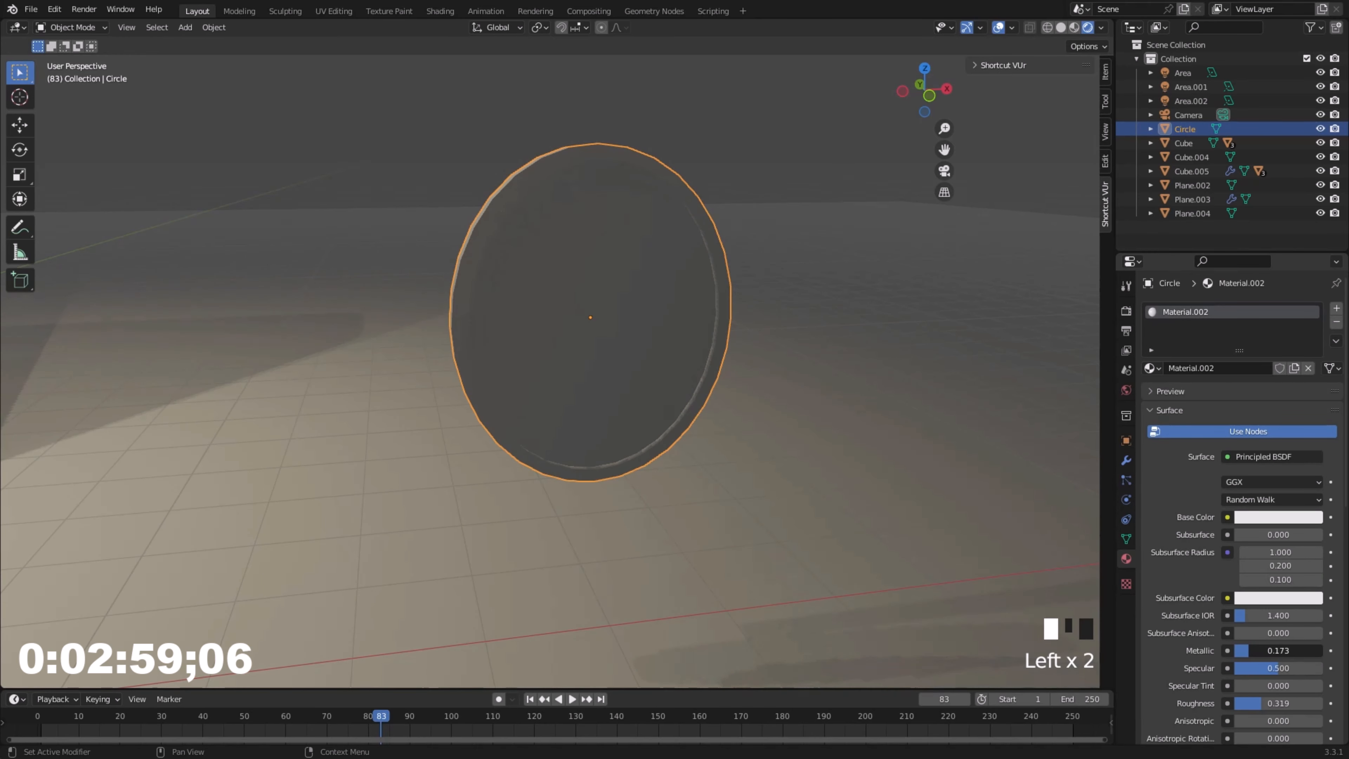
Move the oval disc along X until it lines up with the bed, and raise it about 3.2 m along Z.
scroll(605, 530, "down", 4)
key("g")
key("x")
left_click(260, 449)
middle_click_drag(260, 449, 651, 478, "shift")
key("g")
key("z")
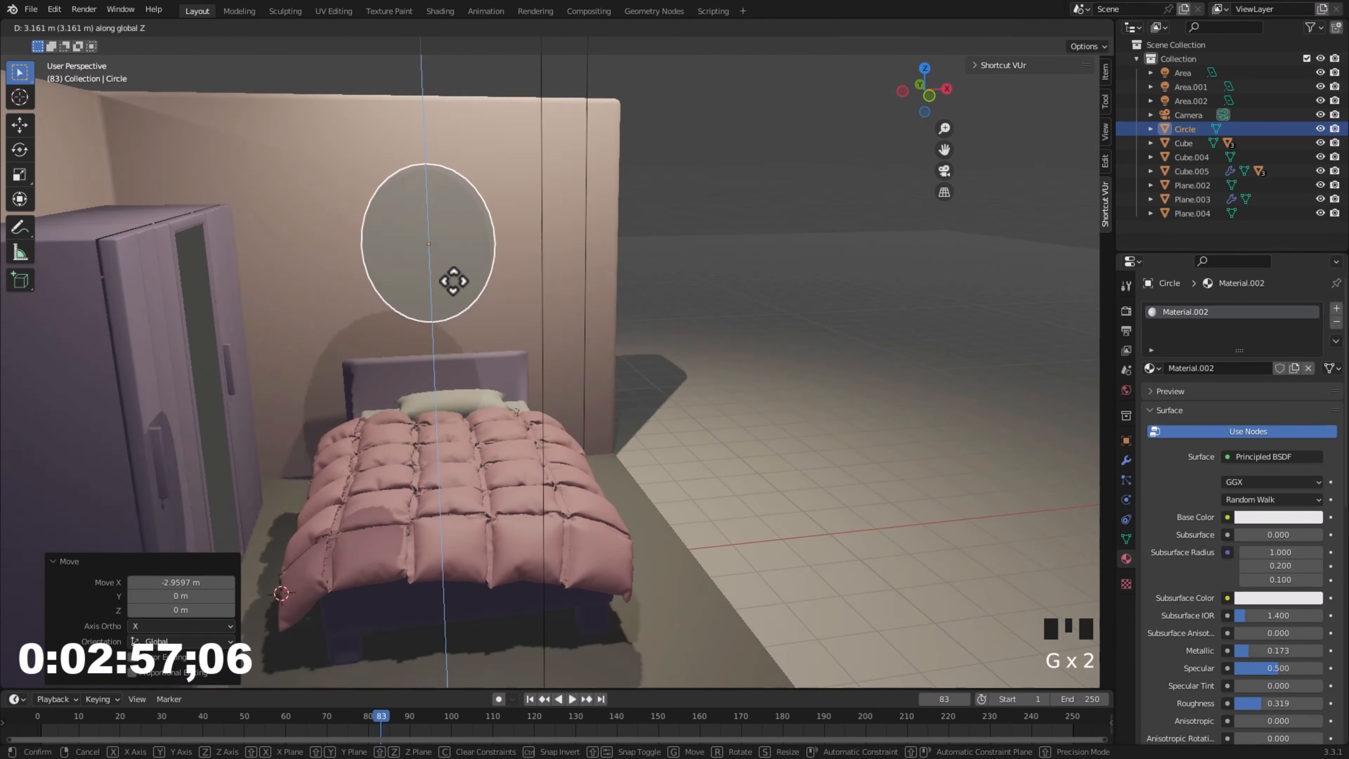
left_click(453, 280)
Push the oval disc along Y against the wall behind the bed and centre it along X above the headboard.
key("g")
key("y")
left_click(596, 343)
key("g")
key("x")
left_click(467, 295)
middle_click_drag(467, 295, 631, 510)
scroll(542, 503, "down", 2)
middle_click_drag(631, 510, 660, 431, "shift")
scroll(616, 441, "up", 4)
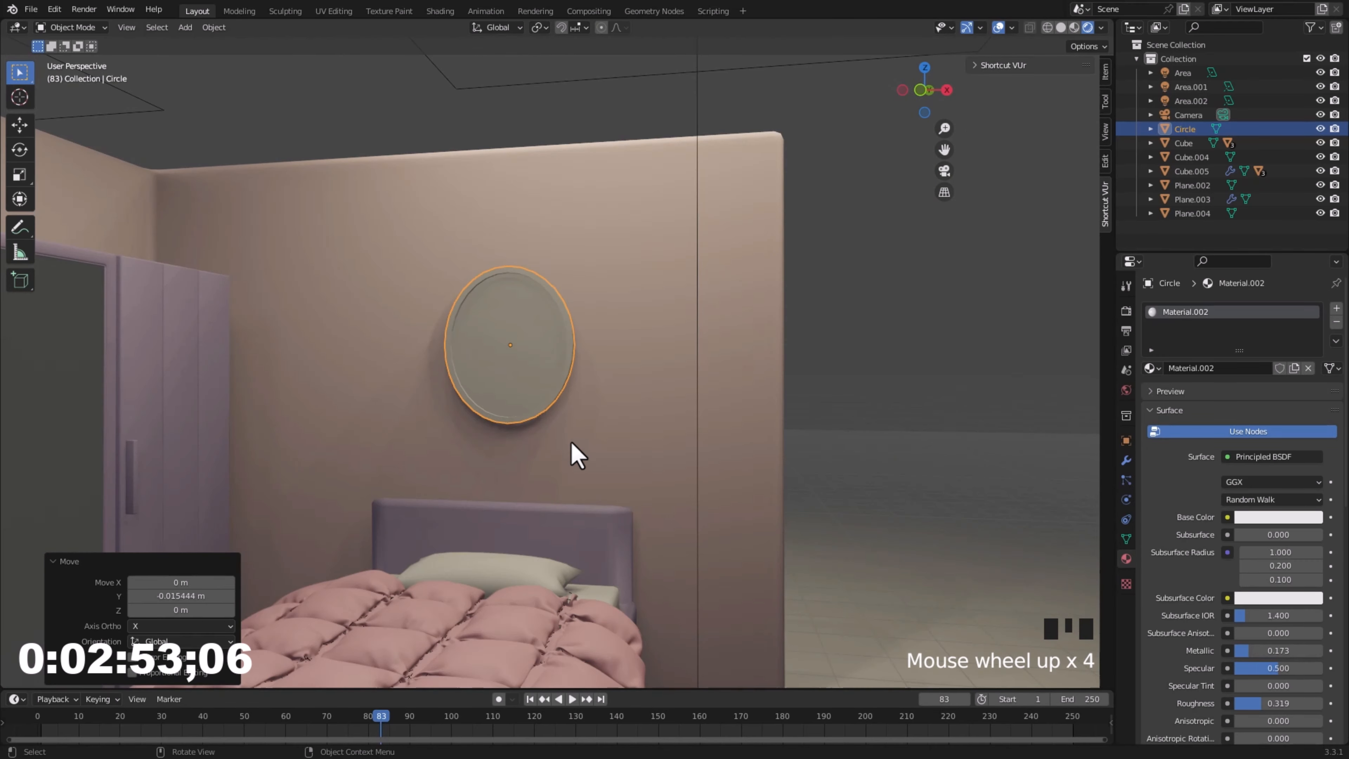
Try a pale pink base color on the oval disc with hue 0.869, saturation 0.326 and value 0.8.
left_click(1278, 517)
left_click(1256, 374)
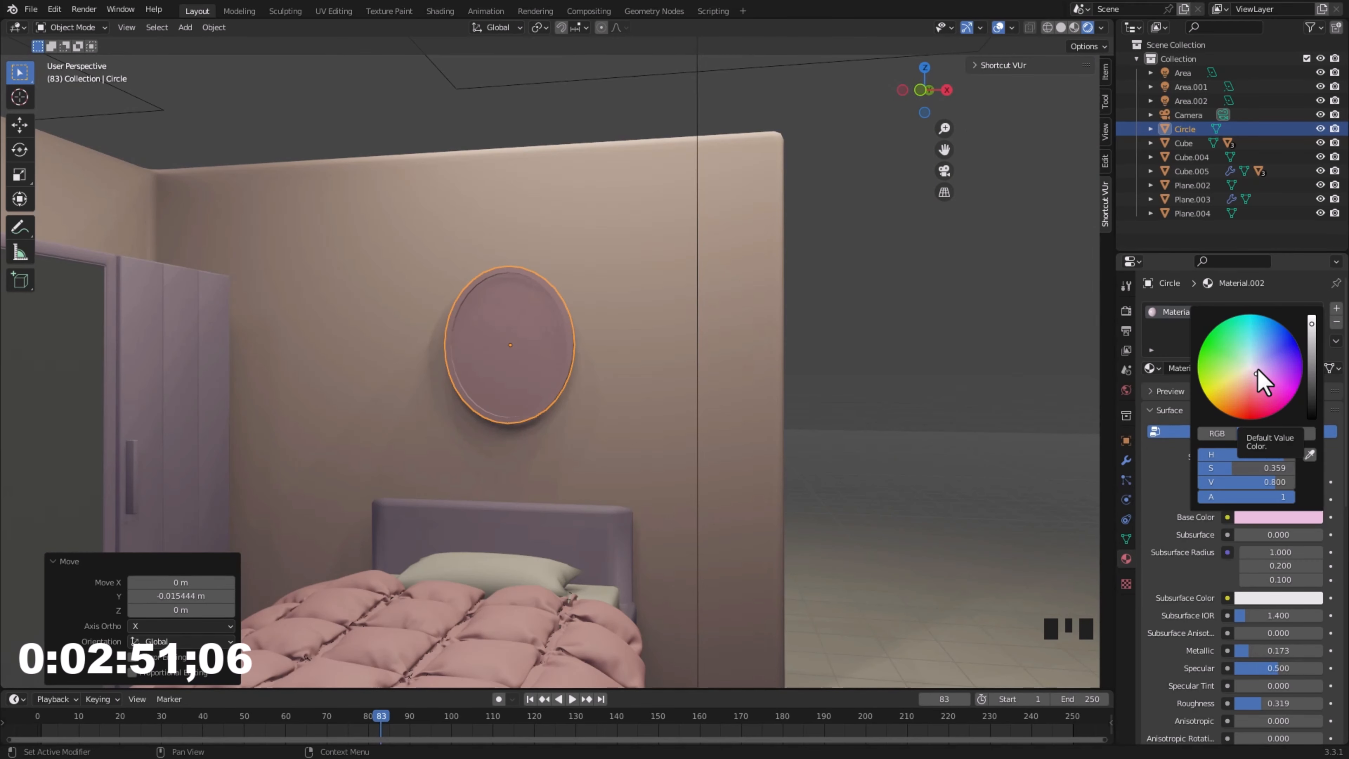
left_click(1258, 369)
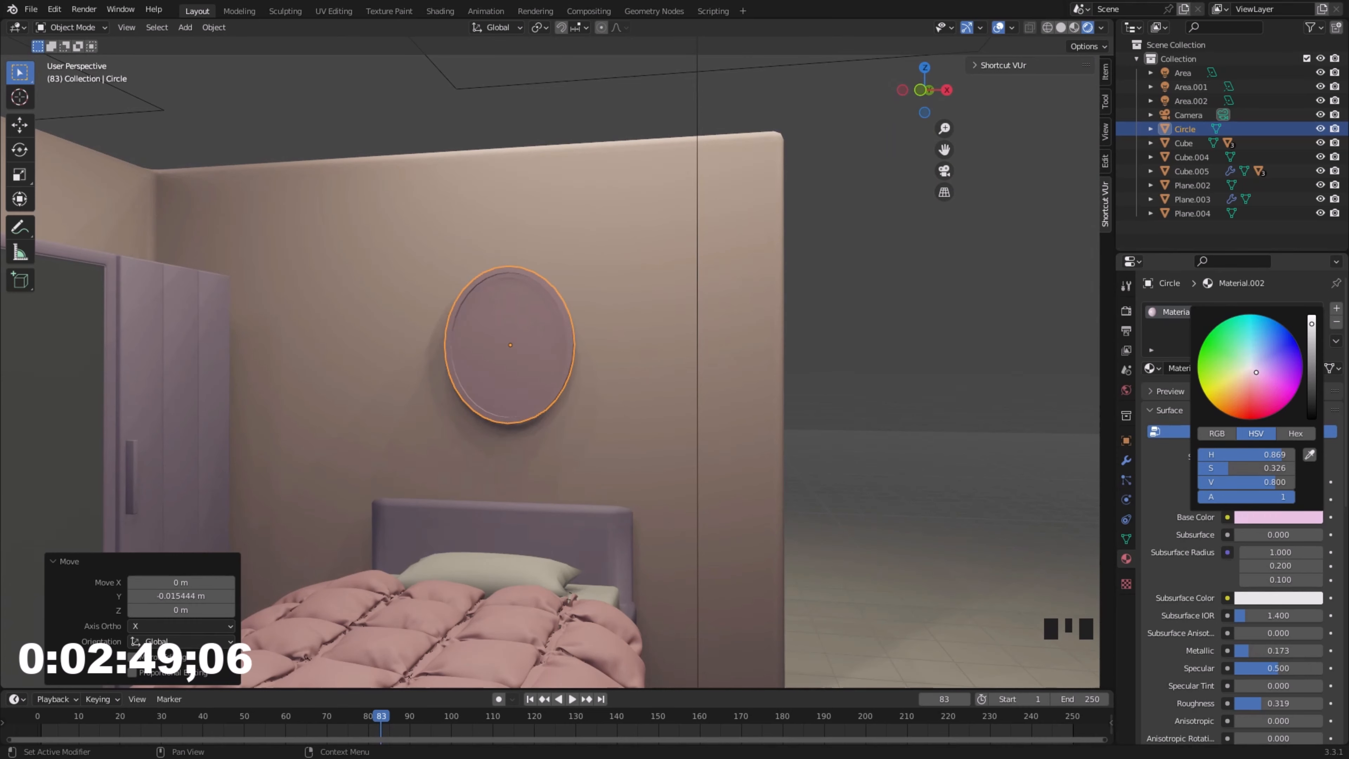
Try the existing Material.006 on the oval disc, and assign the existing purple material named Material instead.
left_click(1153, 368)
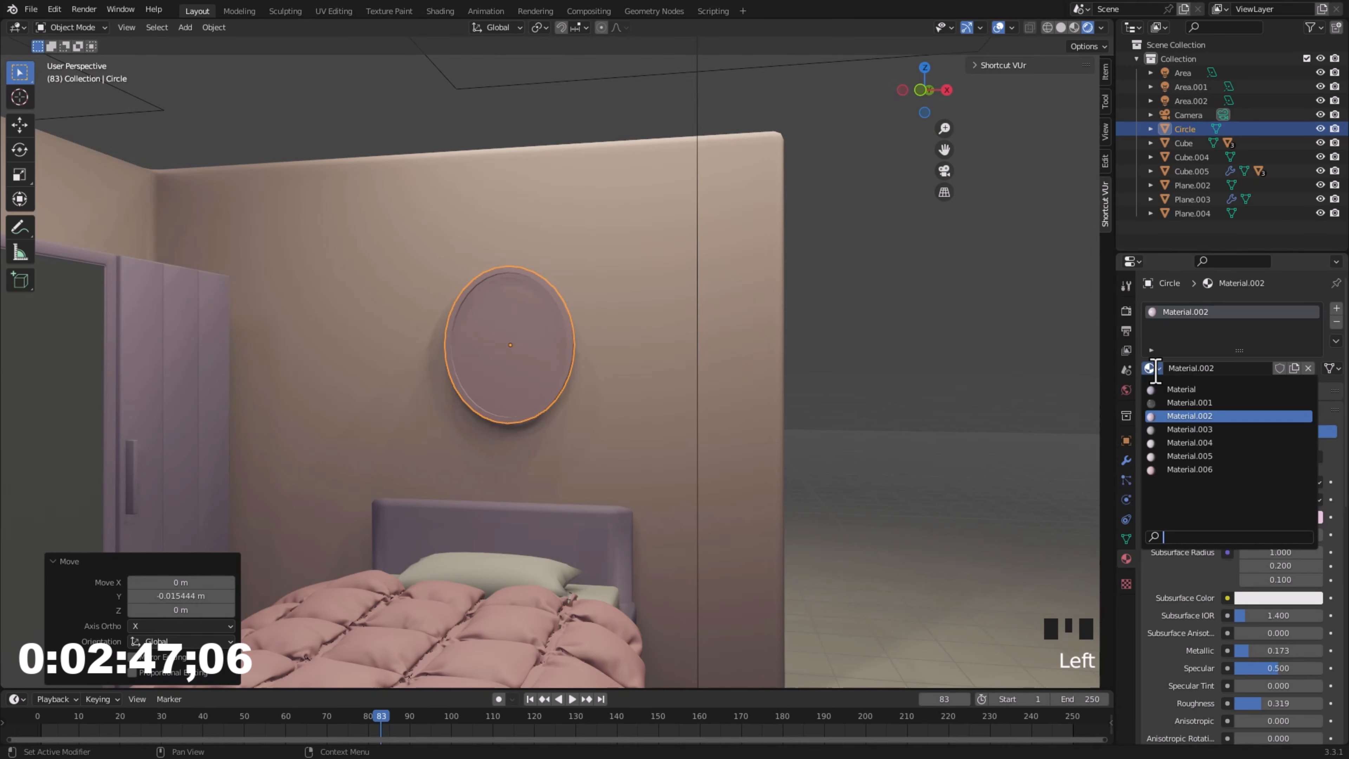
left_click(1201, 469)
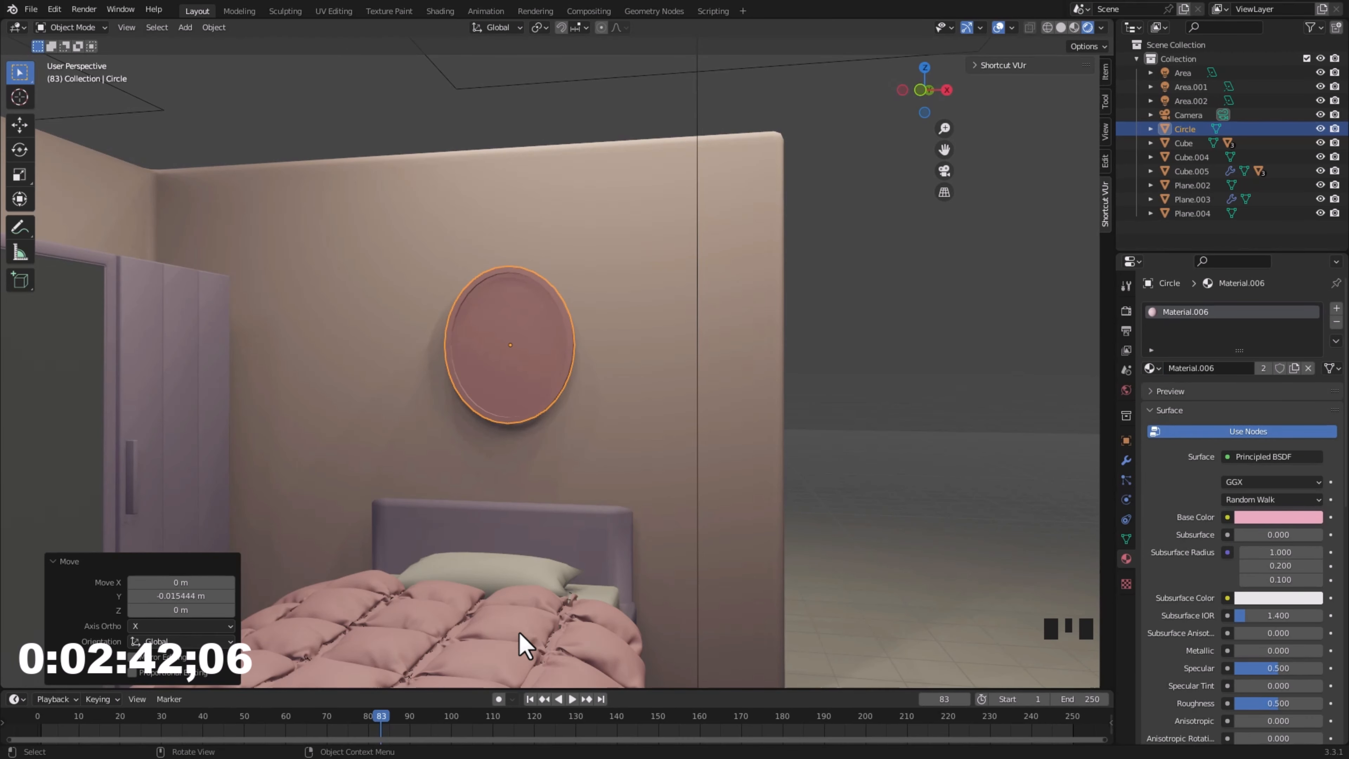
middle_click_drag(520, 632, 486, 637)
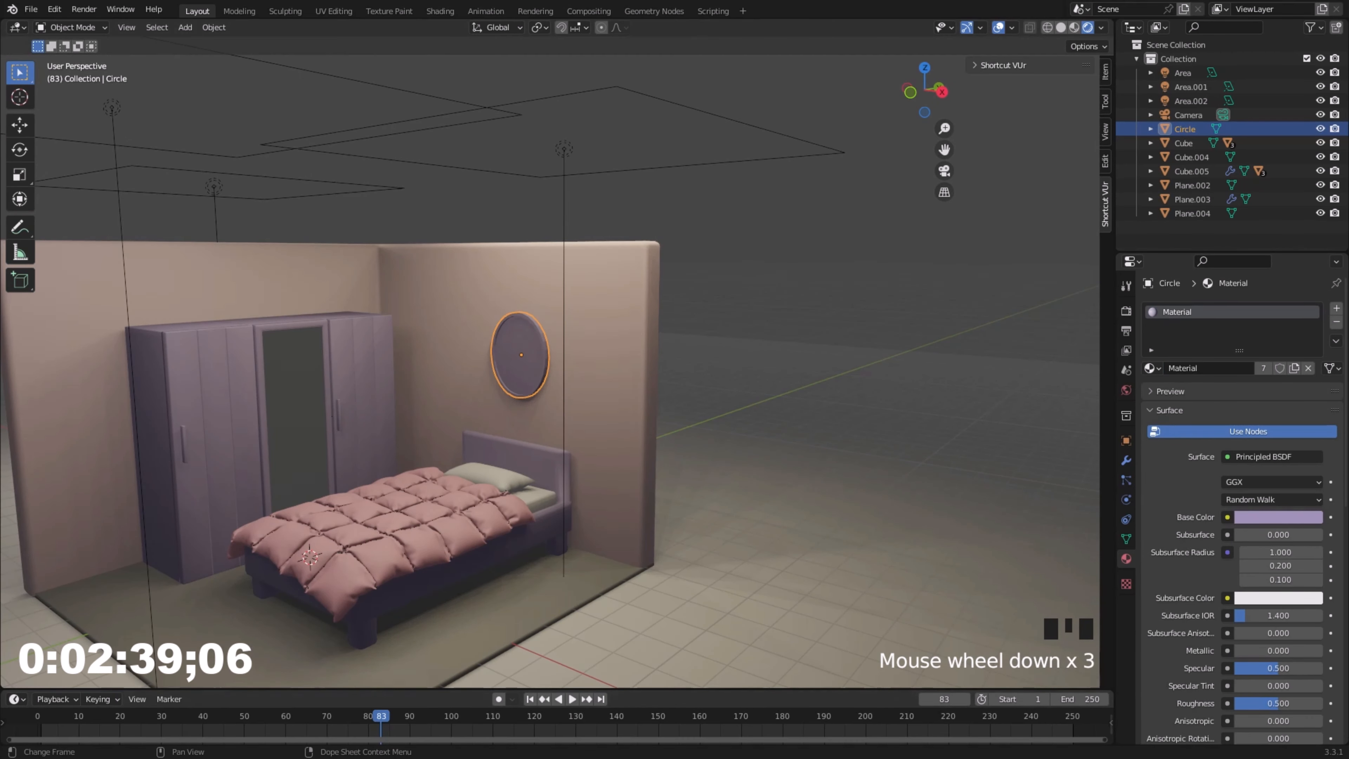
Select the oval disc's inner face in face select mode and assign it to a new second material slot.
middle_click_drag(331, 497, 715, 437)
scroll(716, 452, "down", 2)
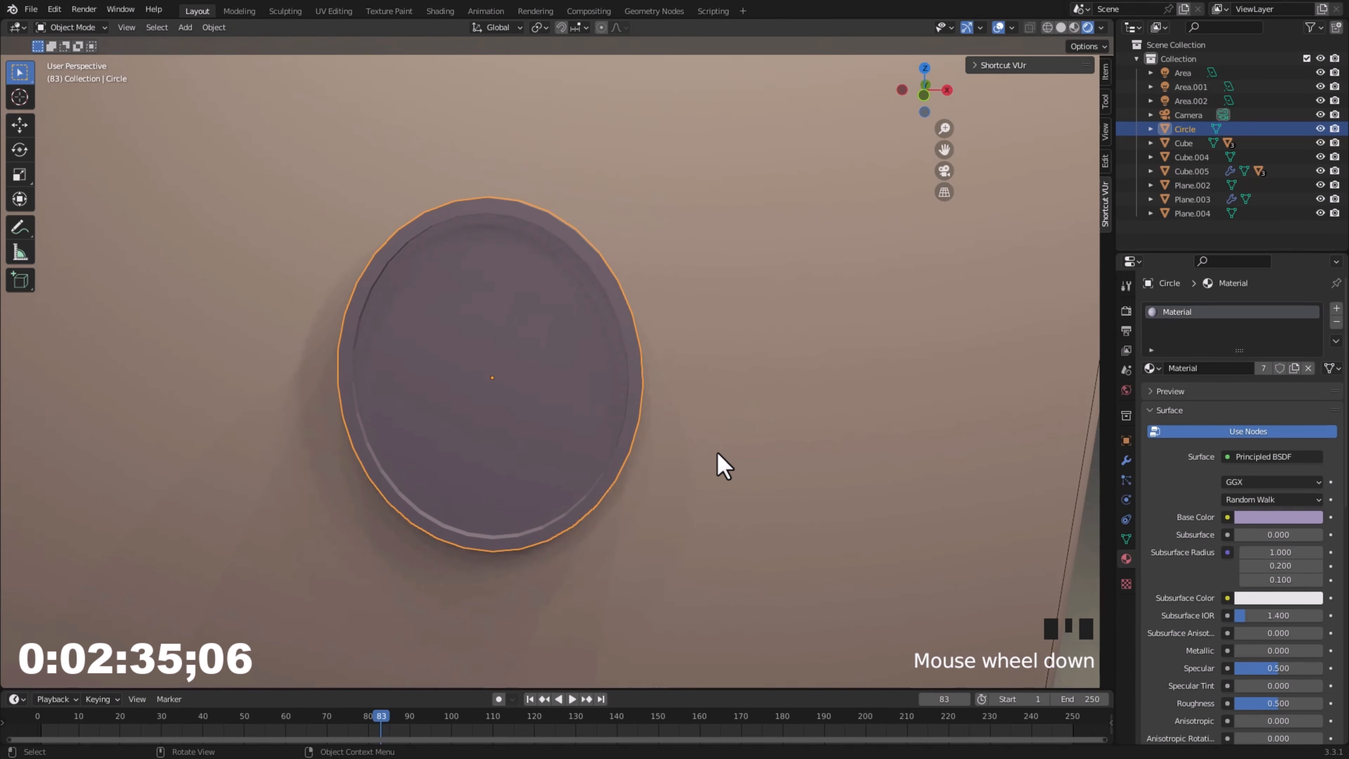
left_click(513, 413)
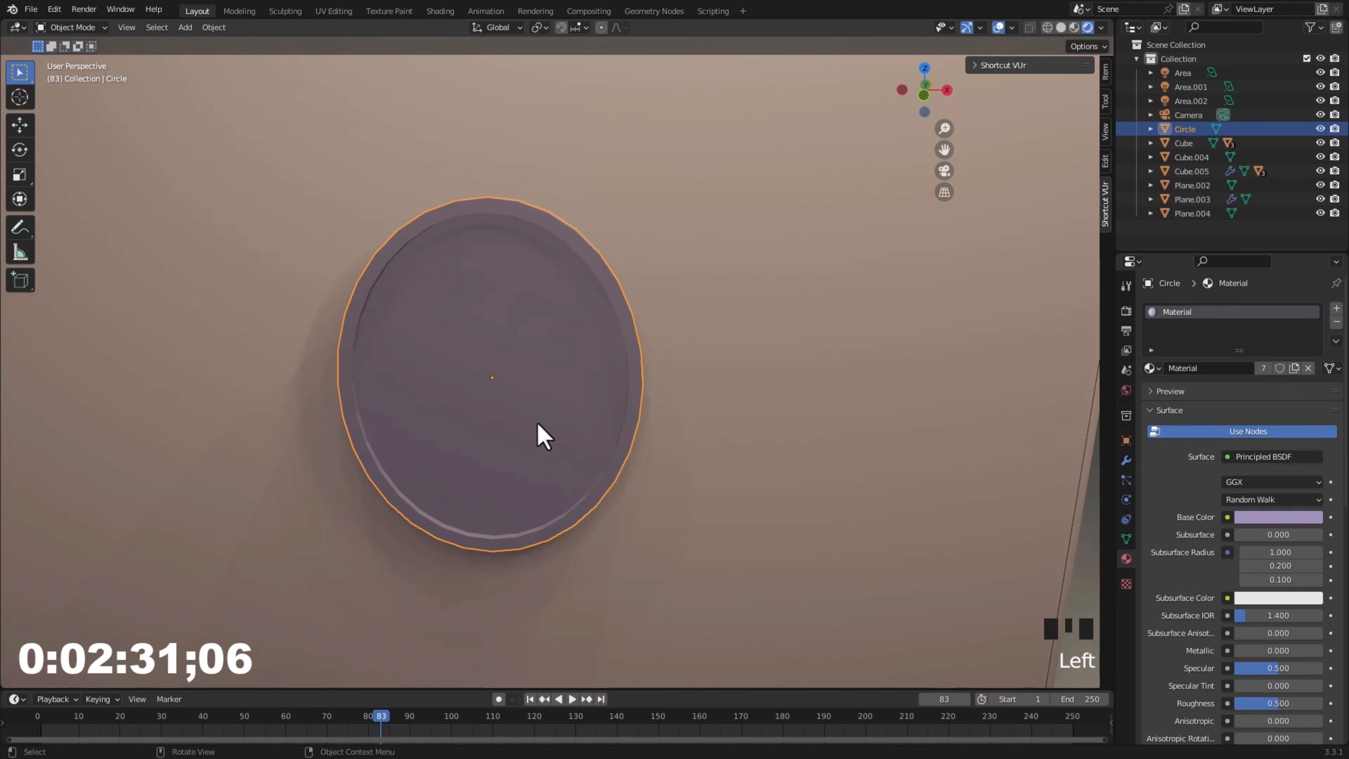
key("Tab")
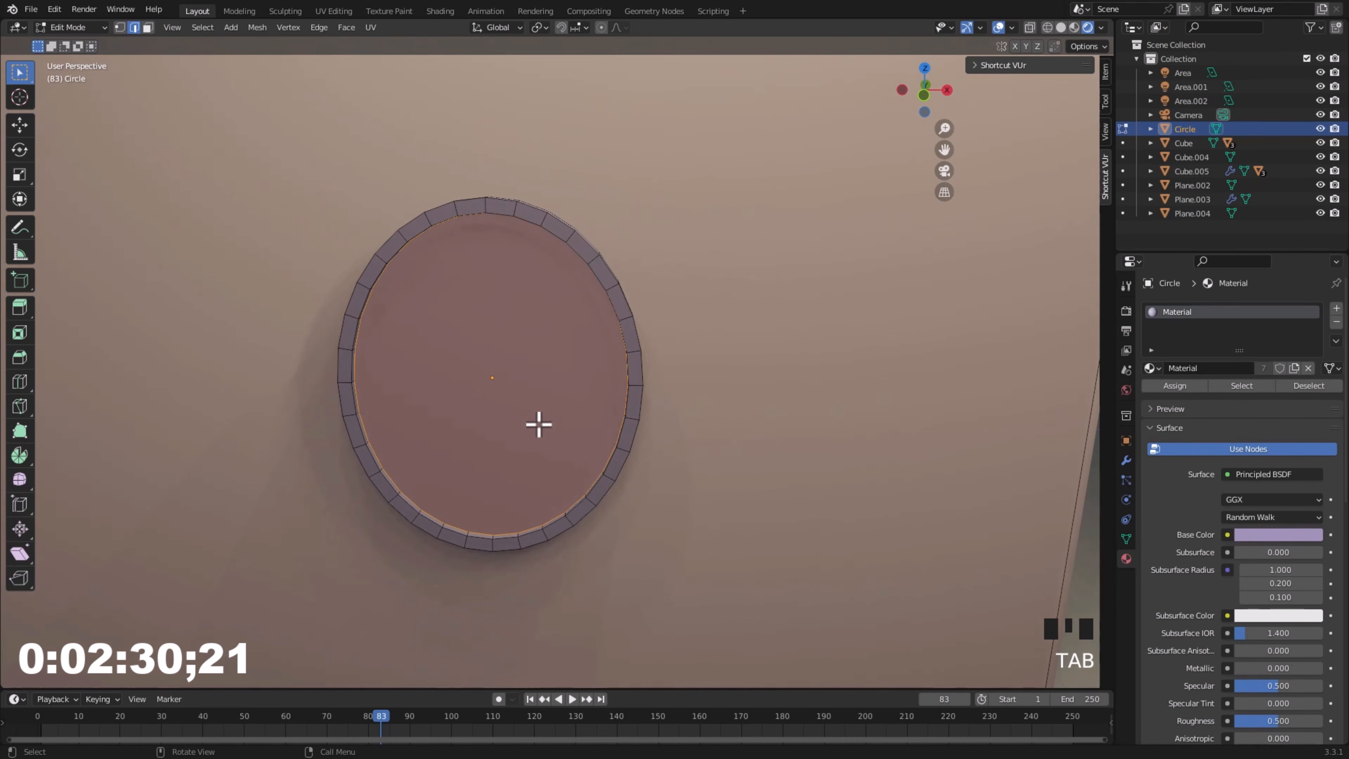
left_click(148, 28)
left_click(511, 393)
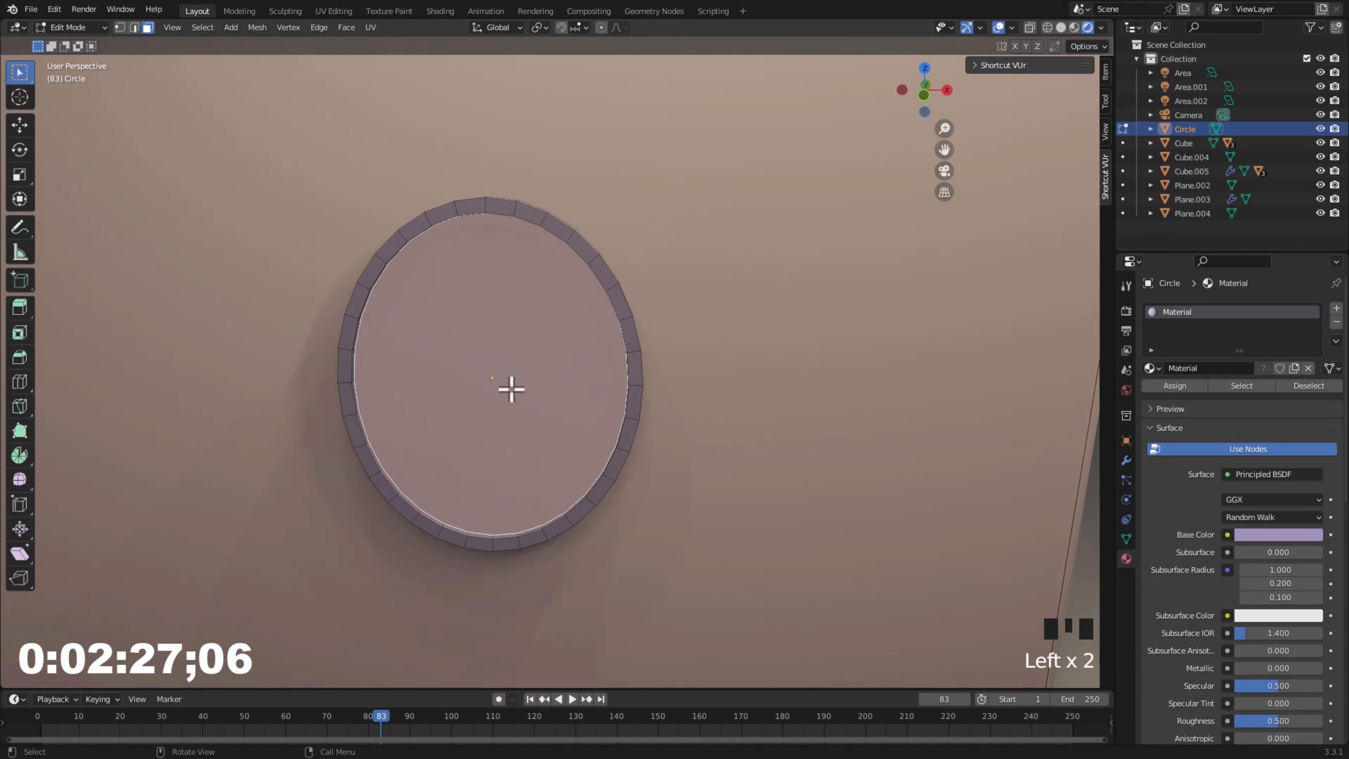
left_click(1336, 308)
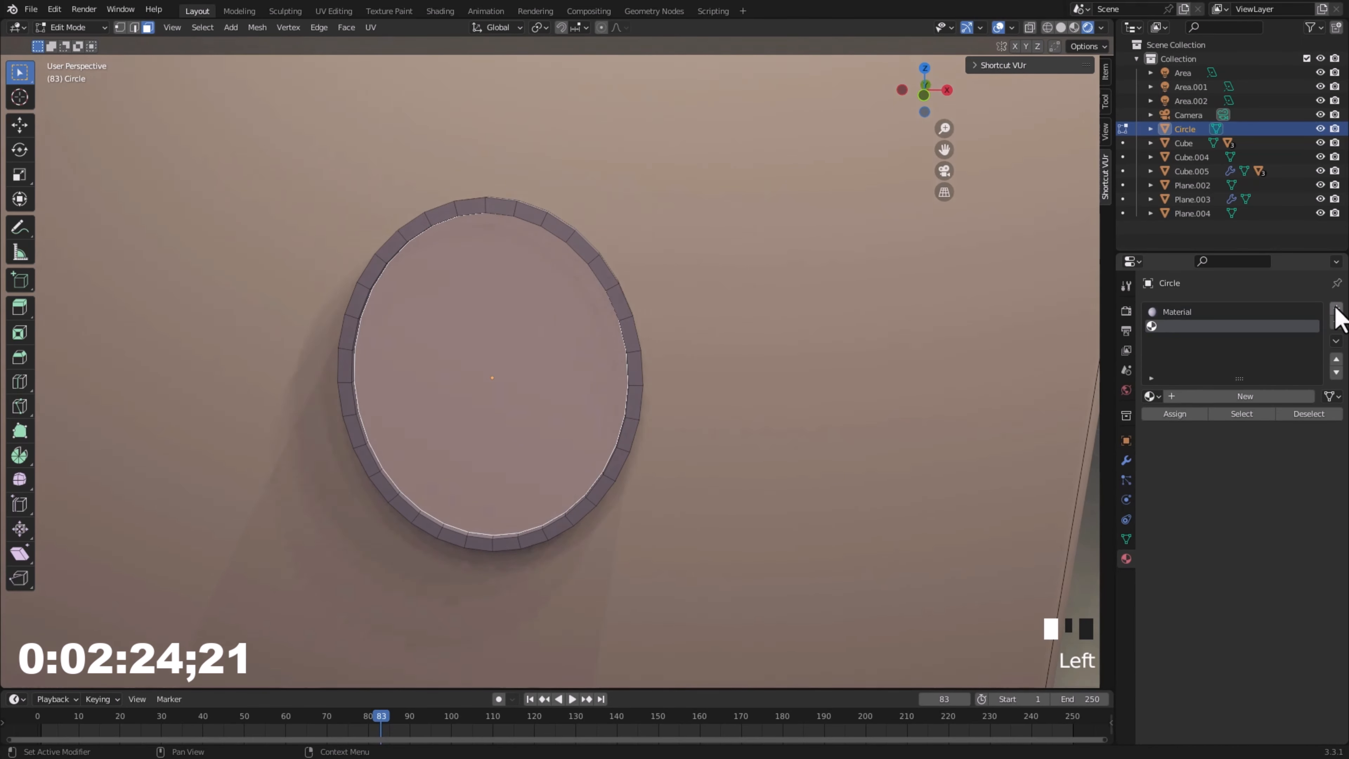
left_click(1175, 414)
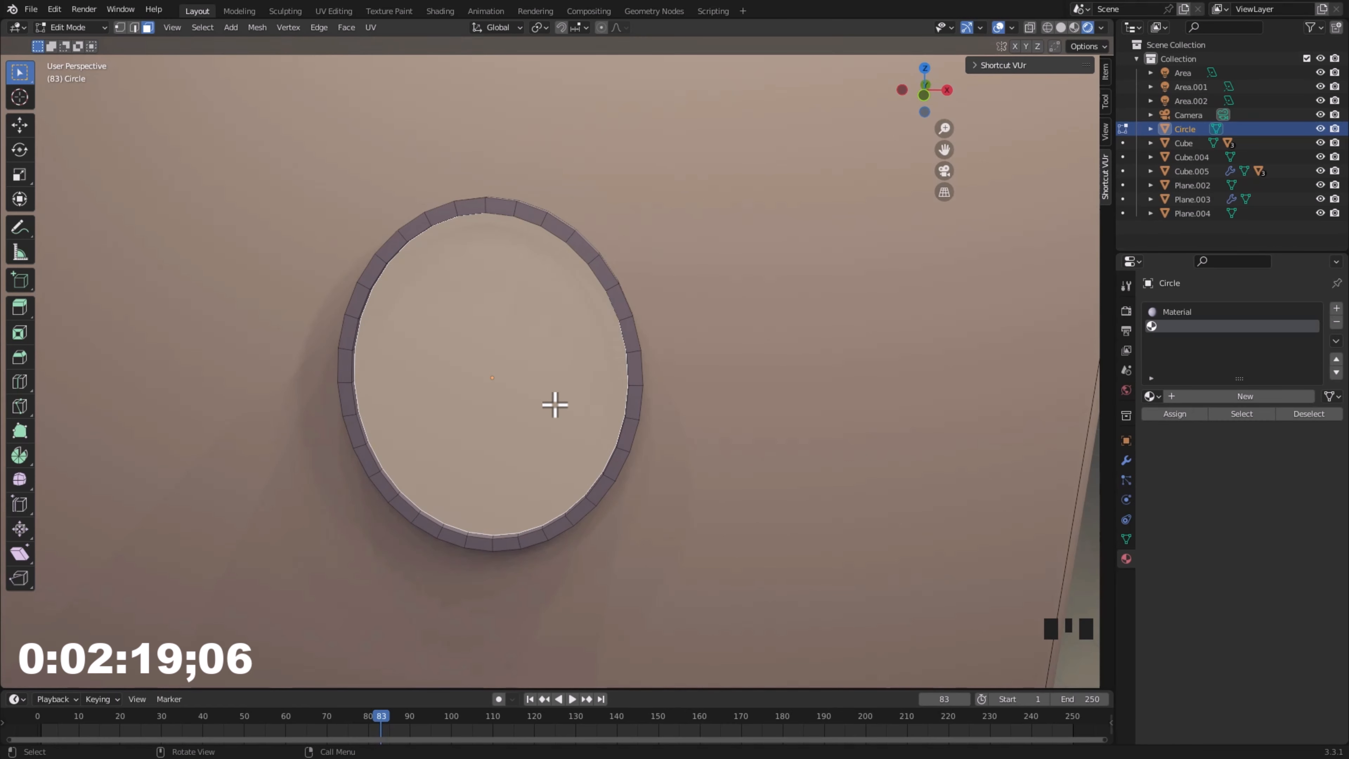
Create a new material in the second slot and use the image 6.png as its base color texture.
left_click(1251, 398)
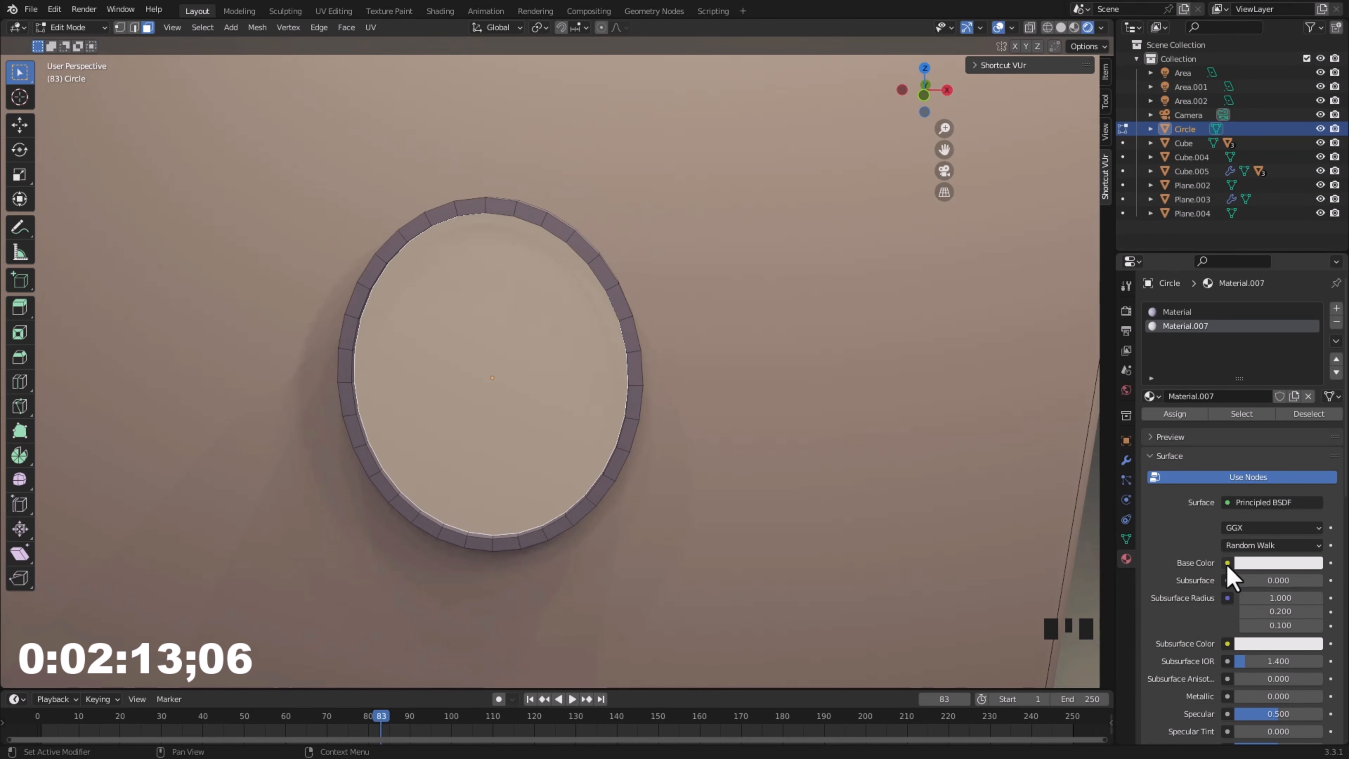
left_click(1227, 563)
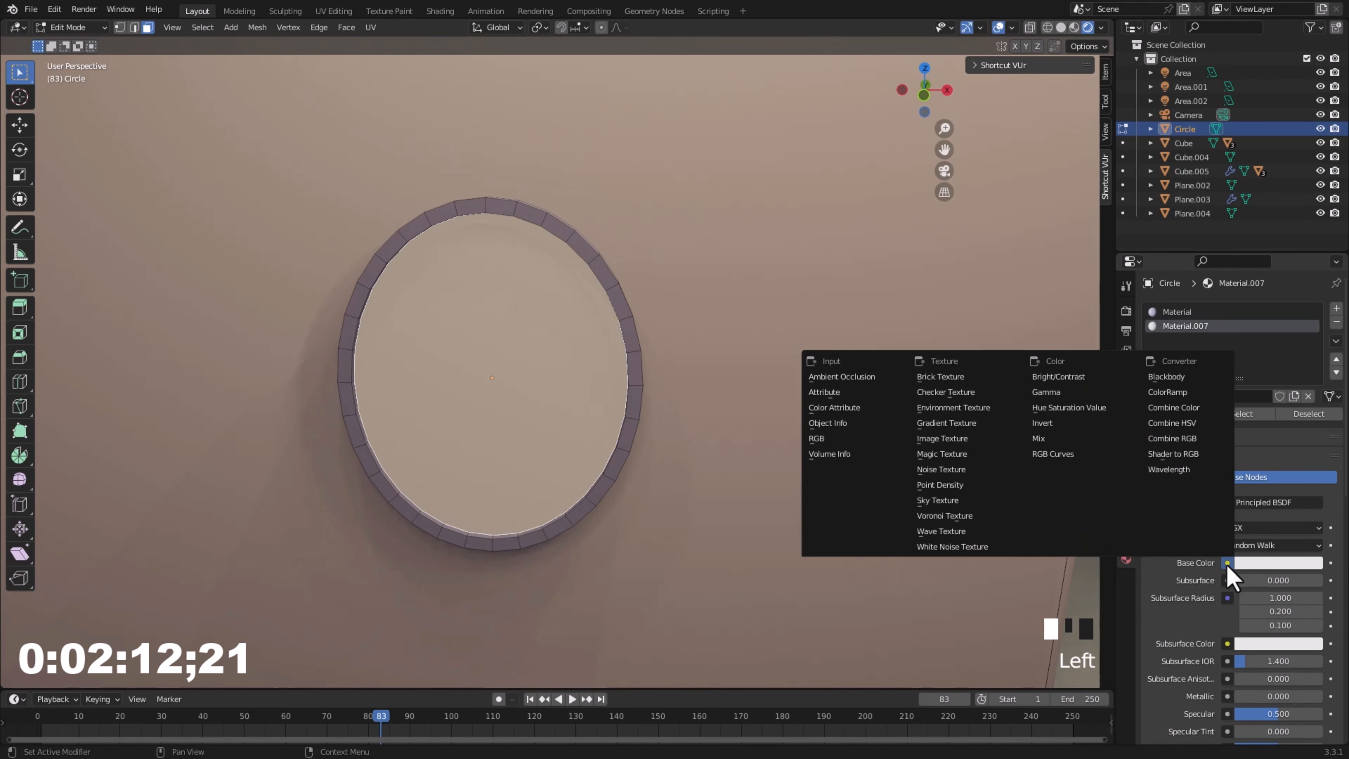
left_click(973, 437)
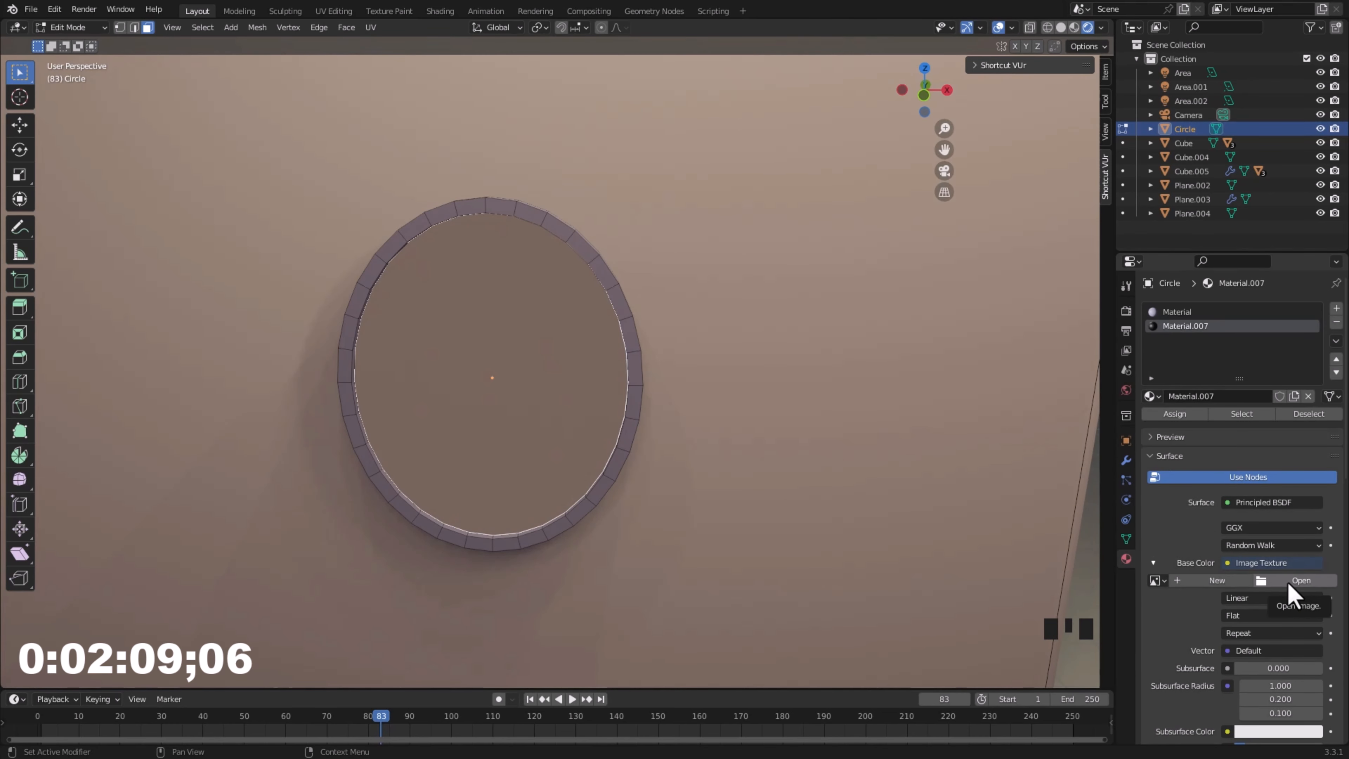
left_click(1288, 580)
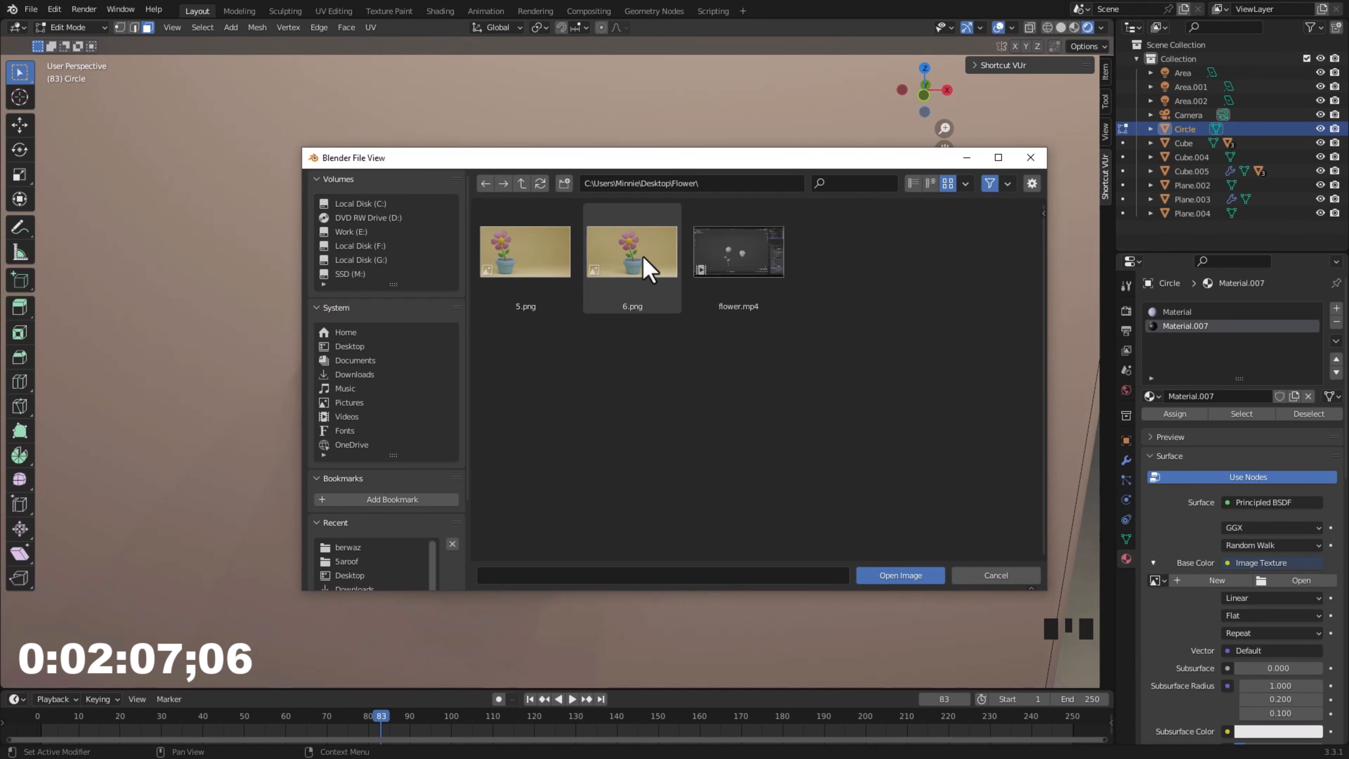
left_click(648, 268)
left_click(903, 575)
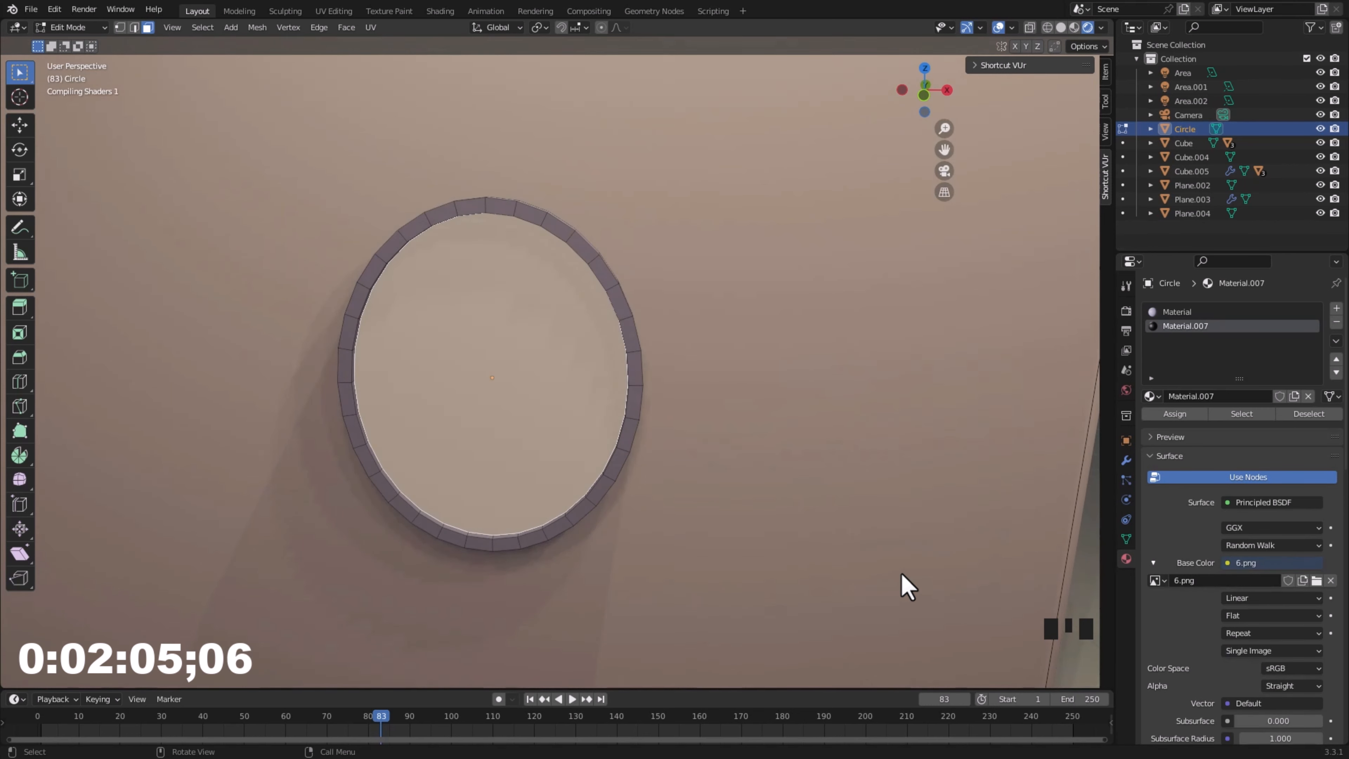
Switch to the UV Editing workspace and show the oval disc with rendered shading beside the whole flower image.
scroll(821, 395, "up", 5)
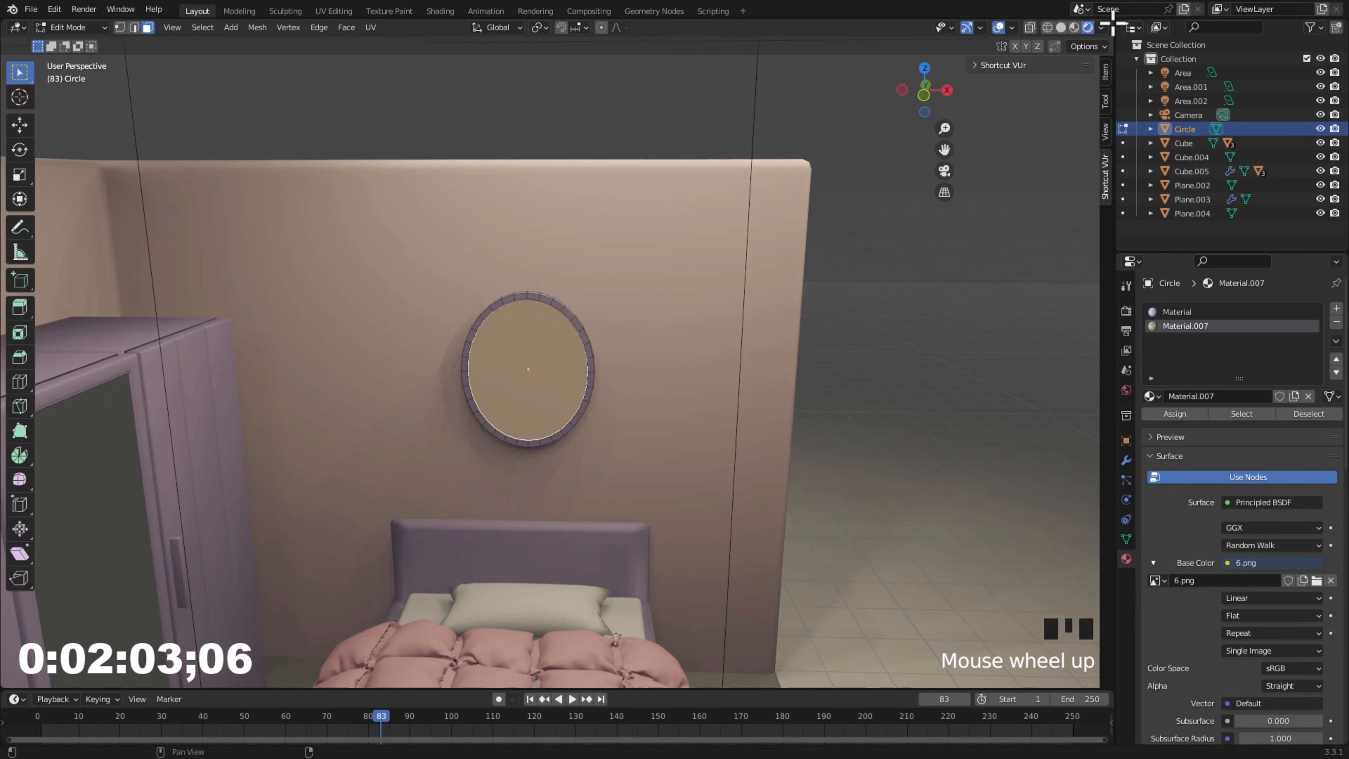
left_click_drag(1114, 22, 531, 23)
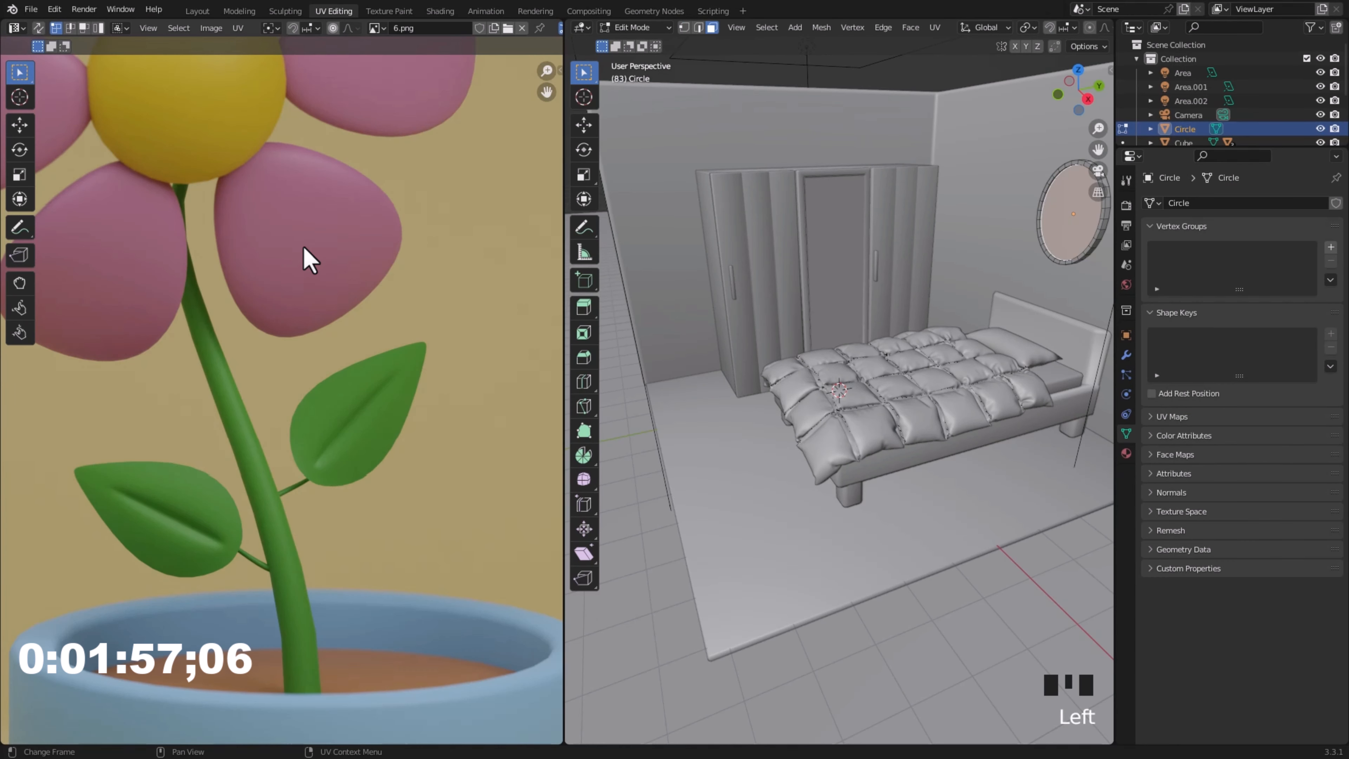
scroll(301, 262, "down", 8)
scroll(277, 286, "up", 1)
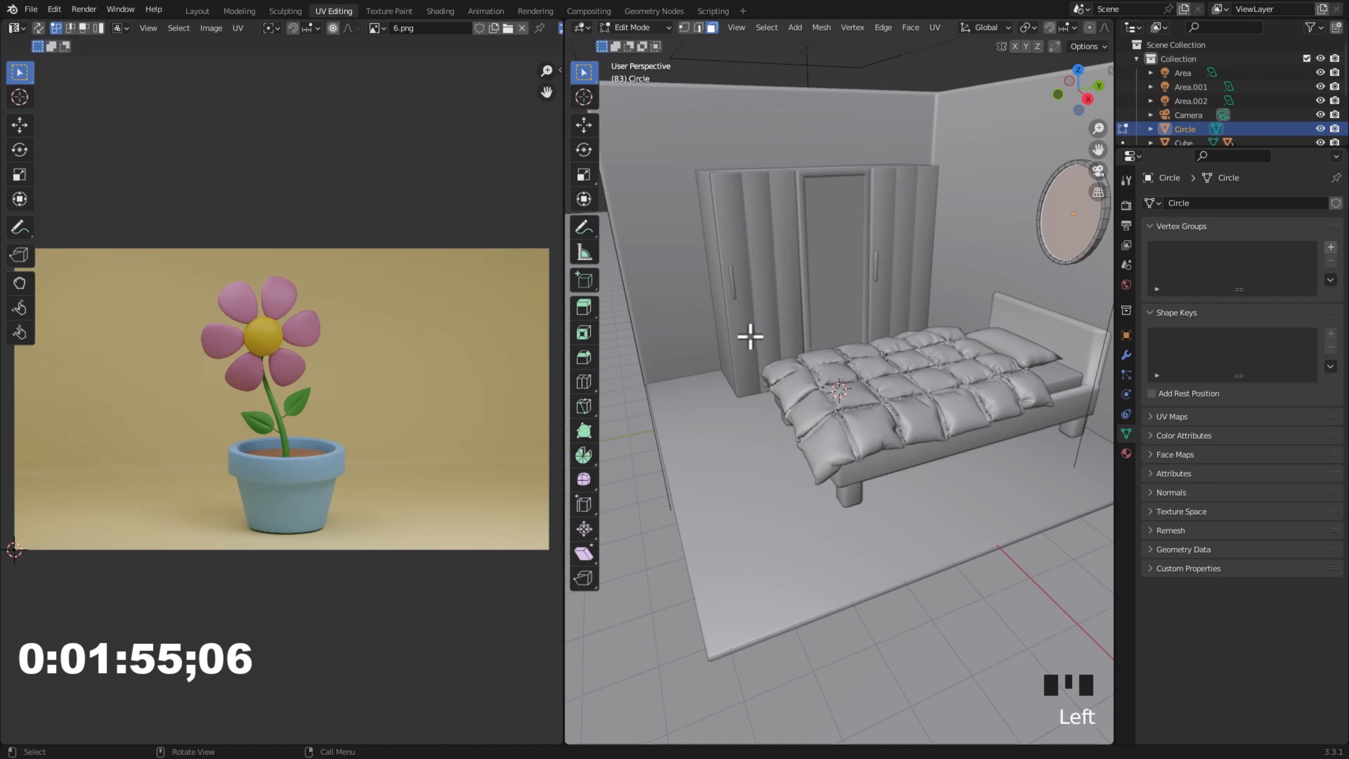
scroll(933, 265, "up", 5)
middle_click_drag(872, 247, 952, 334, "shift")
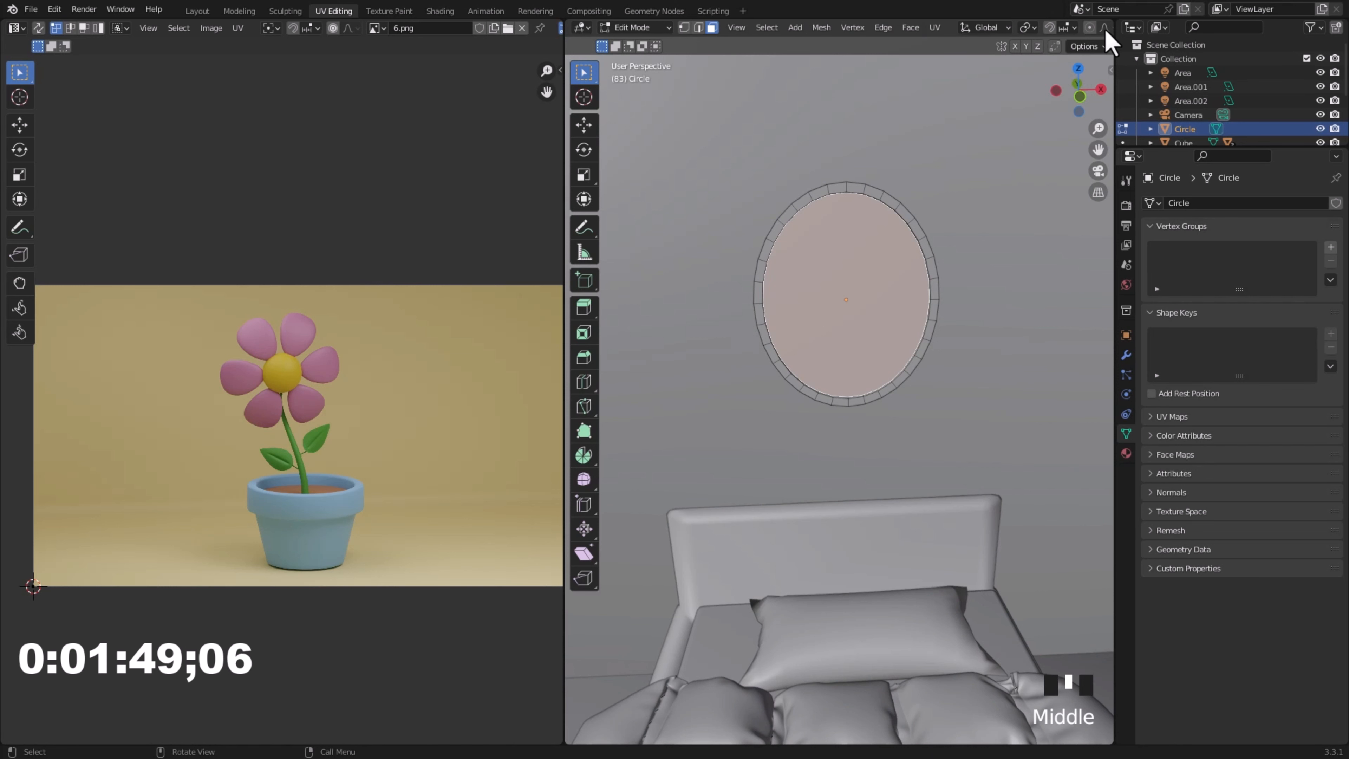
scroll(1105, 31, "down", 8)
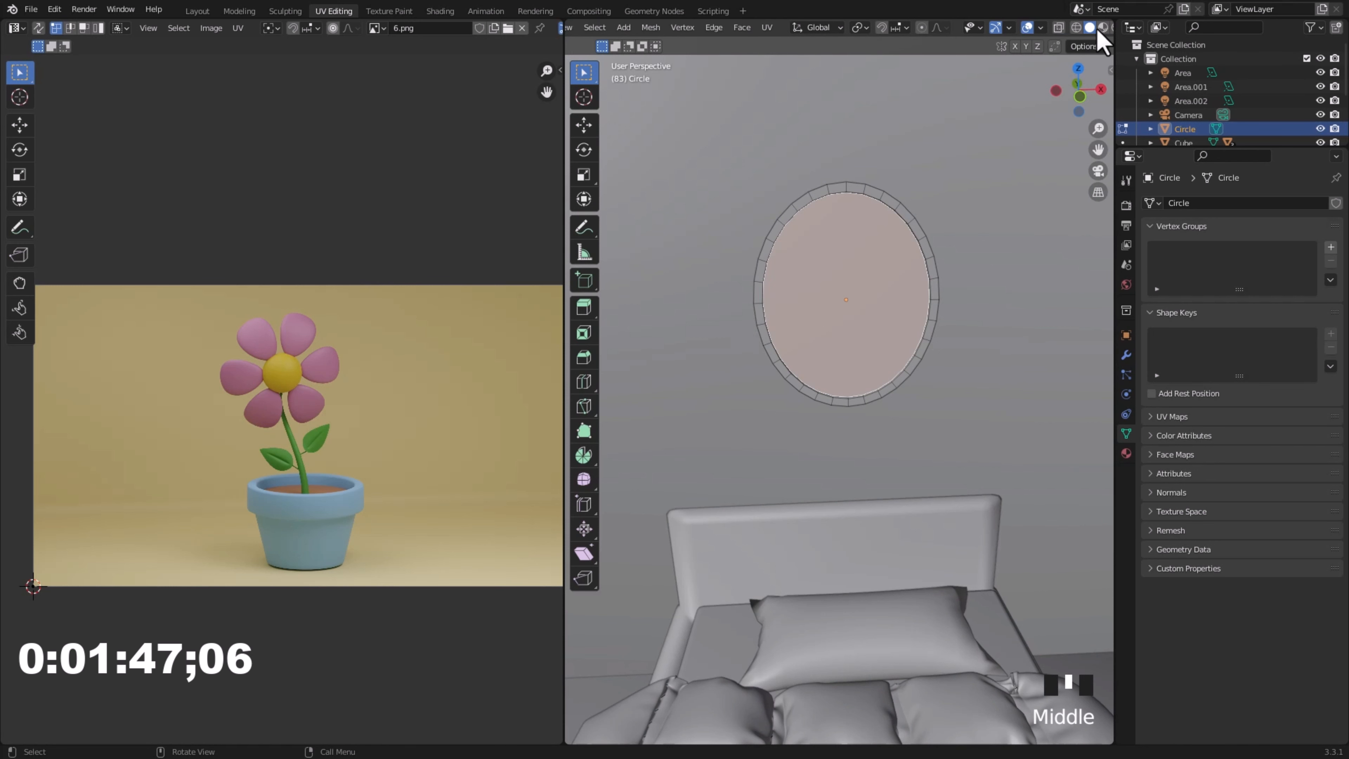
scroll(1098, 33, "down", 2)
left_click(1088, 29)
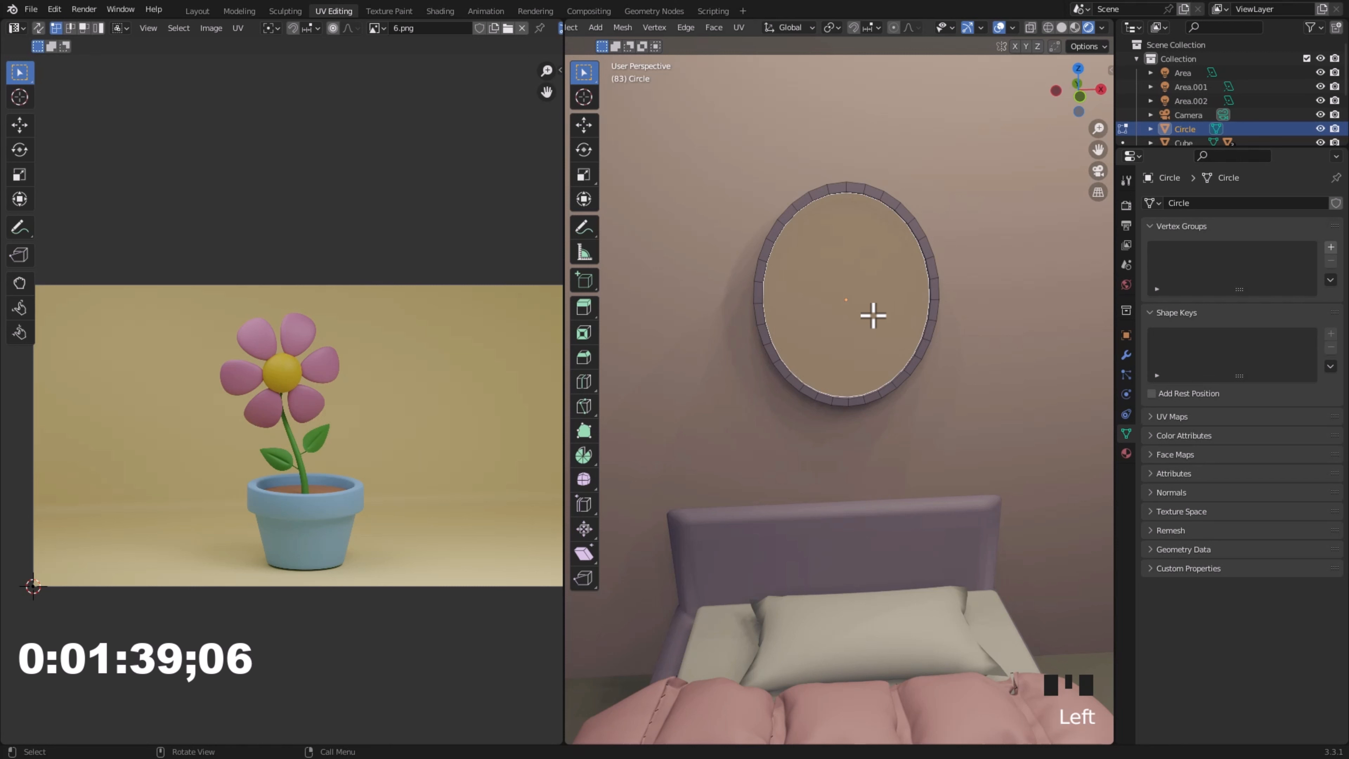
Unwrap the disc's inner face with Smart UV Project, using a 66° angle limit and zero island margin.
key("u")
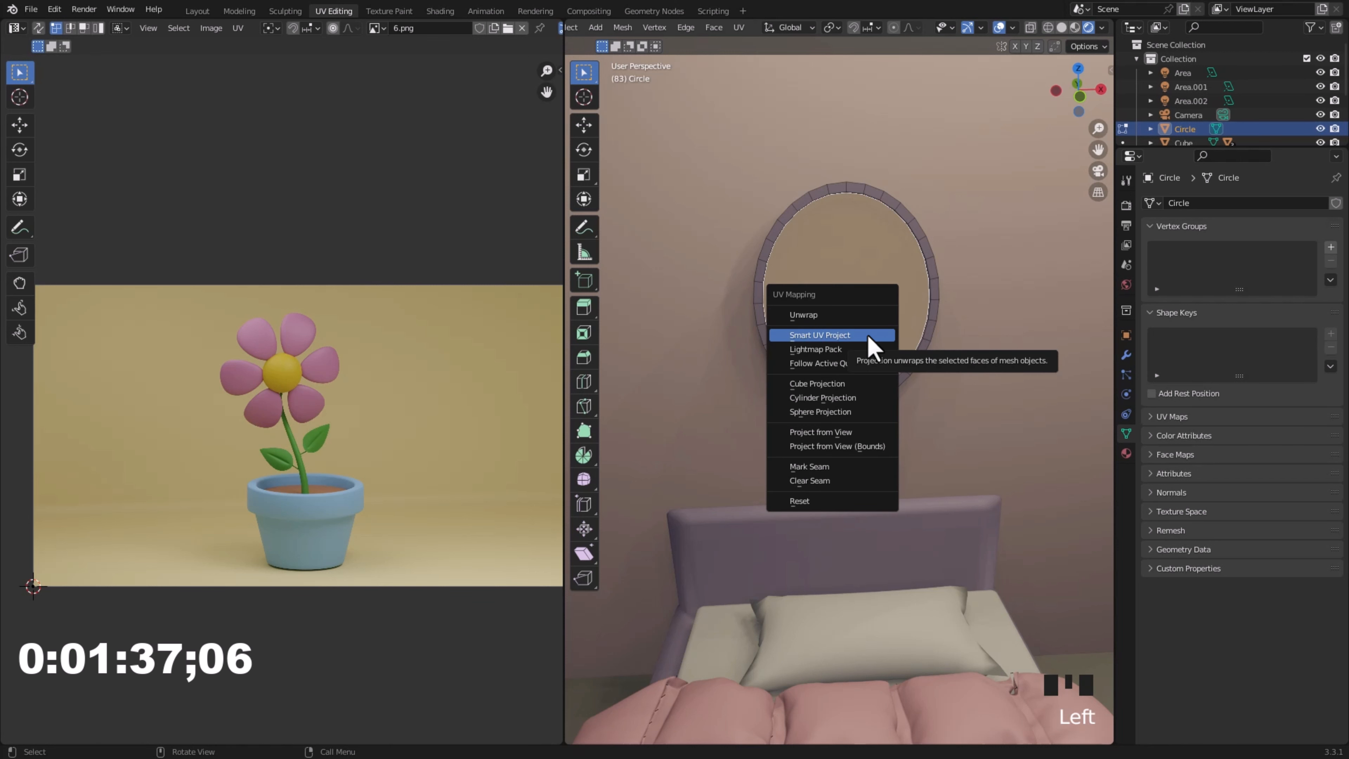
left_click(869, 338)
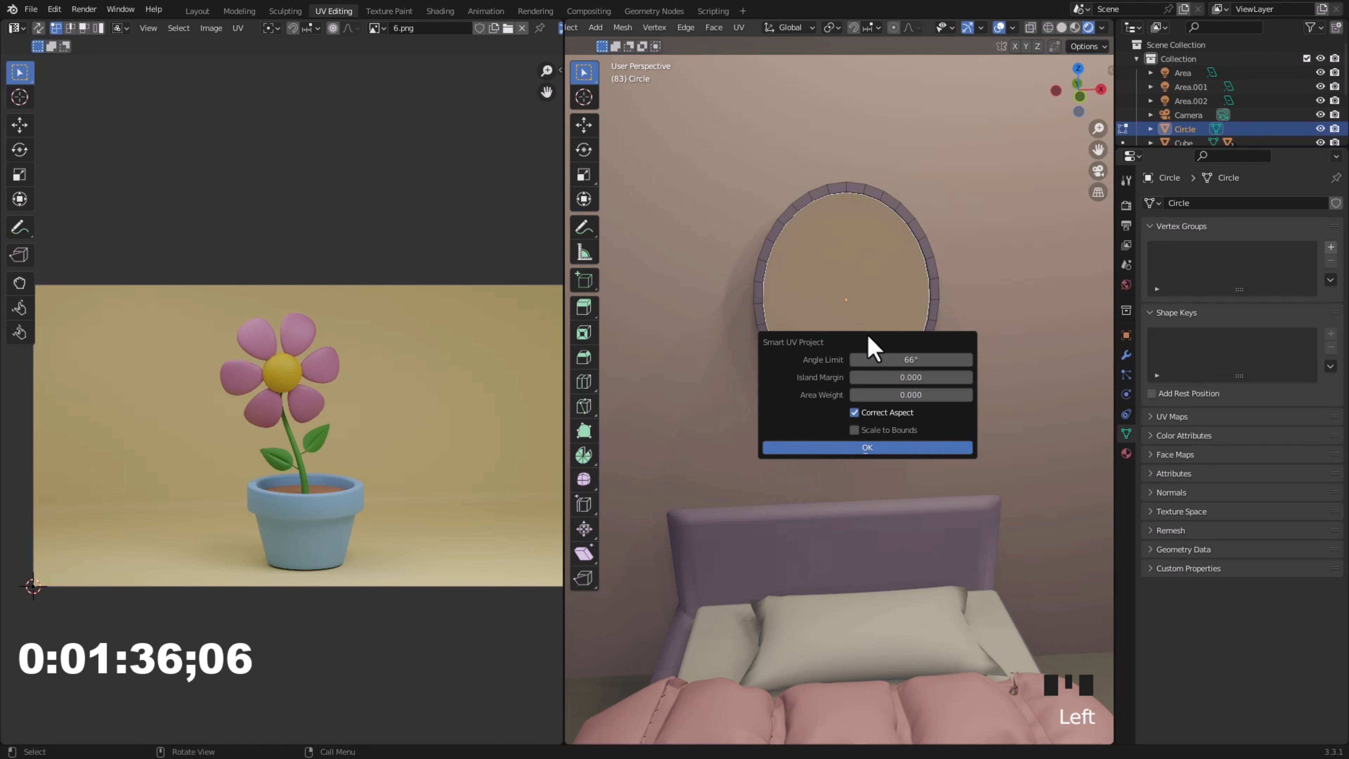
left_click(867, 453)
middle_click_drag(413, 450, 429, 405)
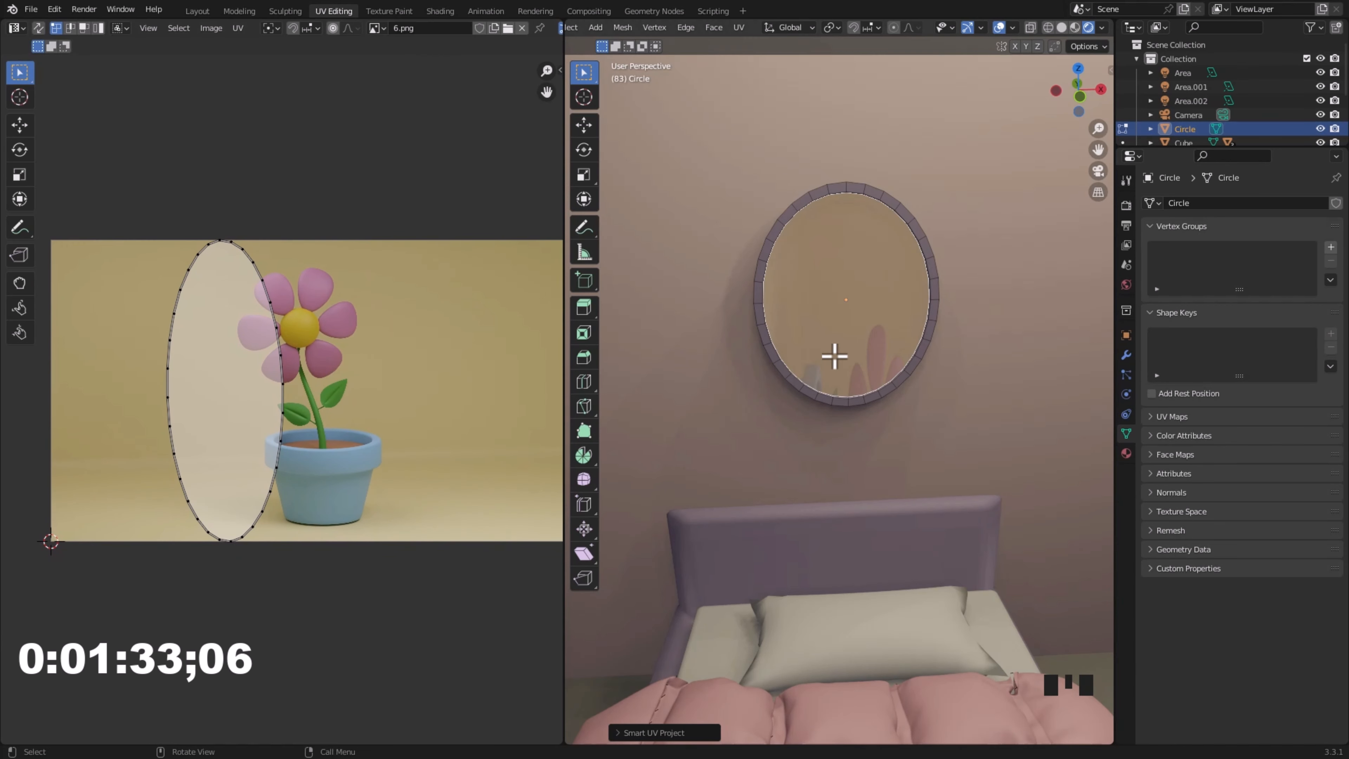
Select the inner face's UV island in face mode and scale it down uniformly to fit within the image height.
left_click(84, 28)
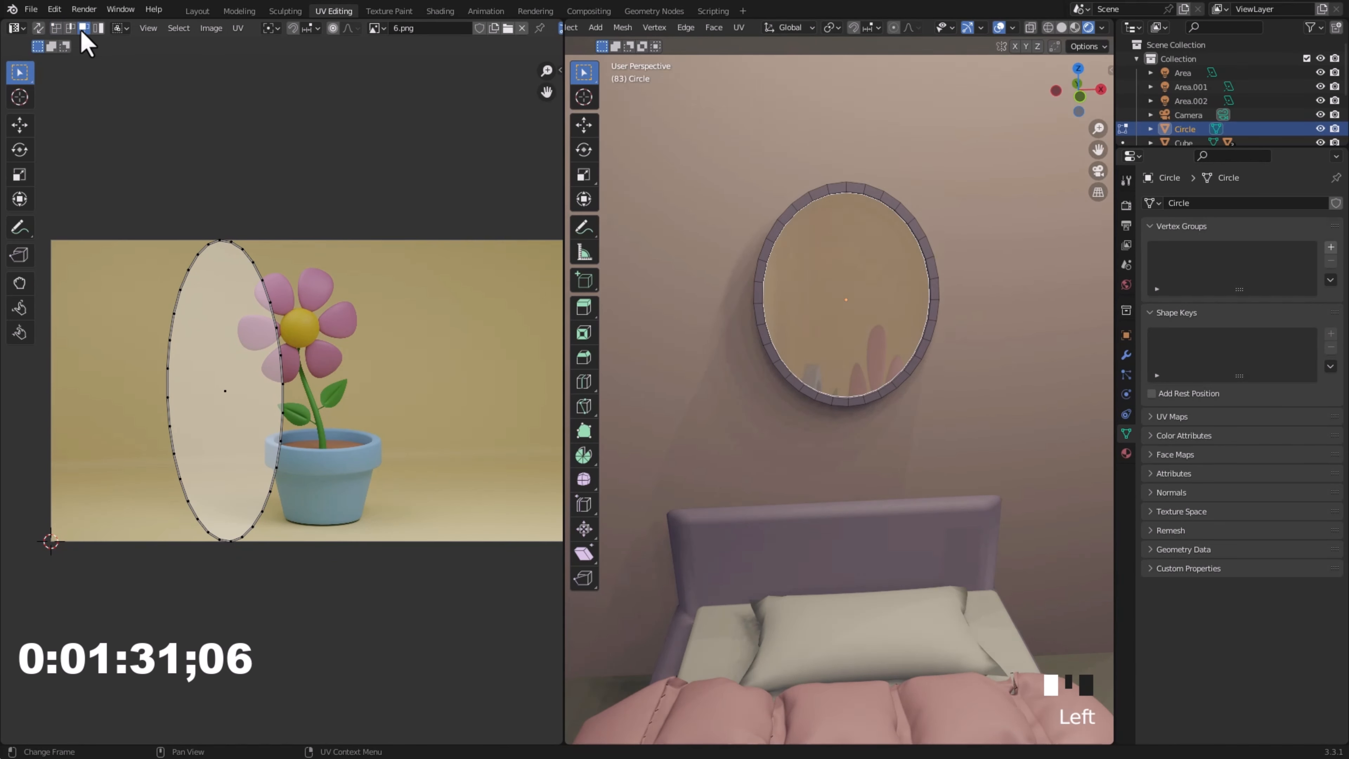
left_click(265, 409)
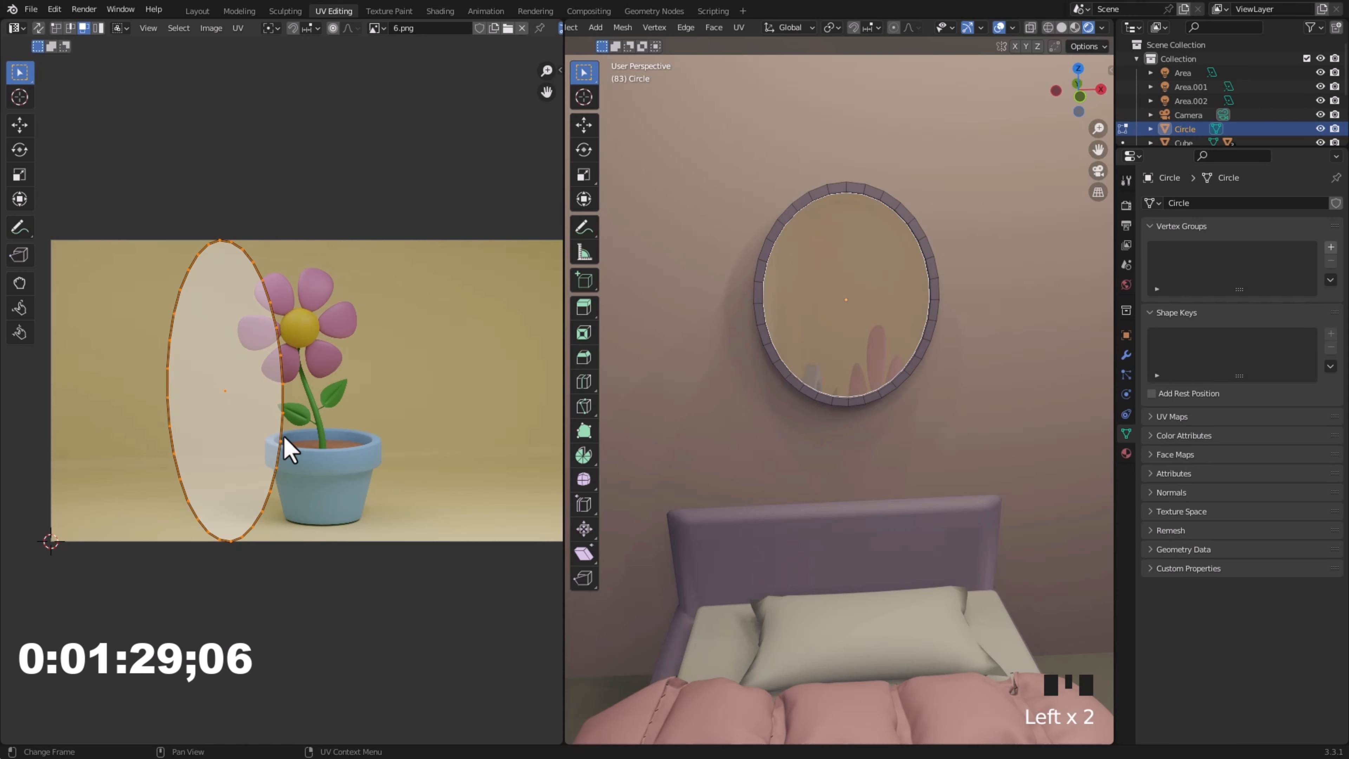
key("s")
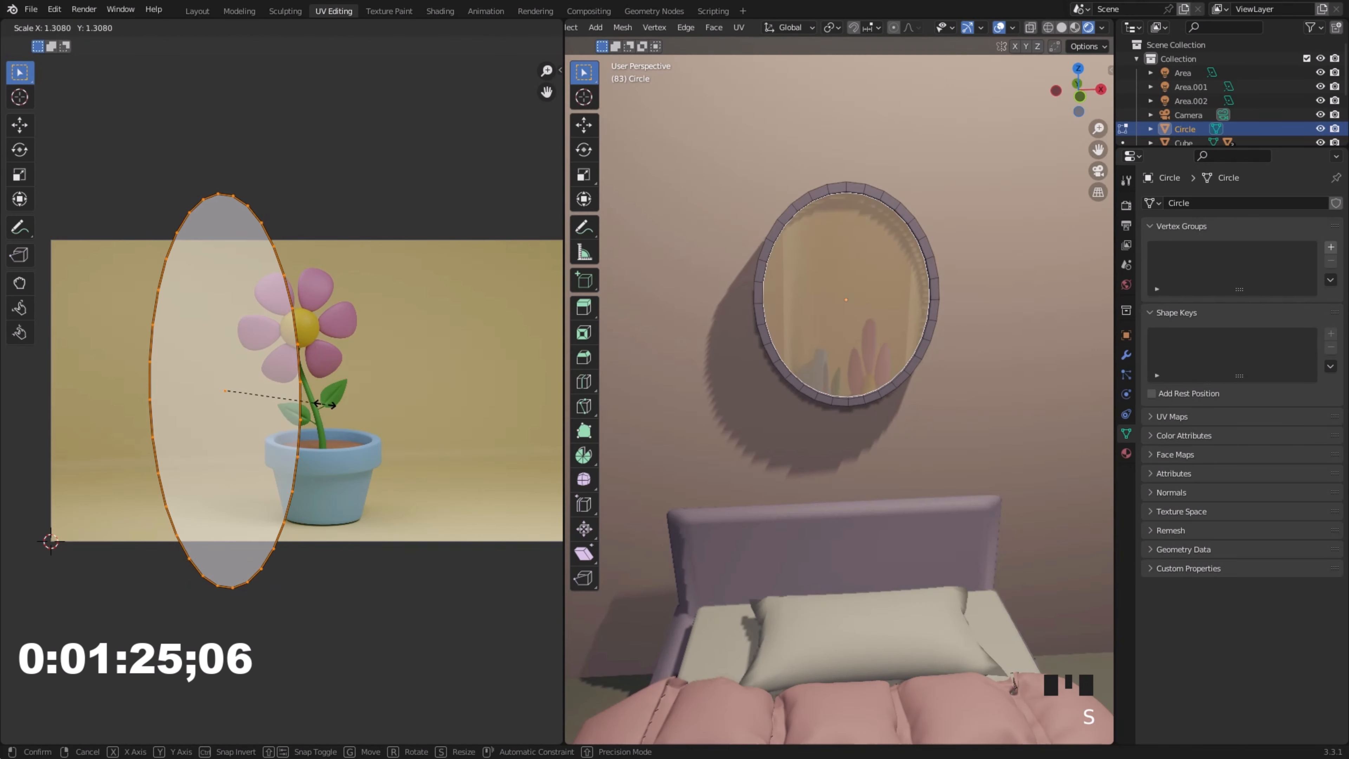
left_click(305, 403)
key("s")
left_click(323, 440)
Widen the UV island along X, then rotate and position it so the oval frames the whole flower and pot upright.
key("s")
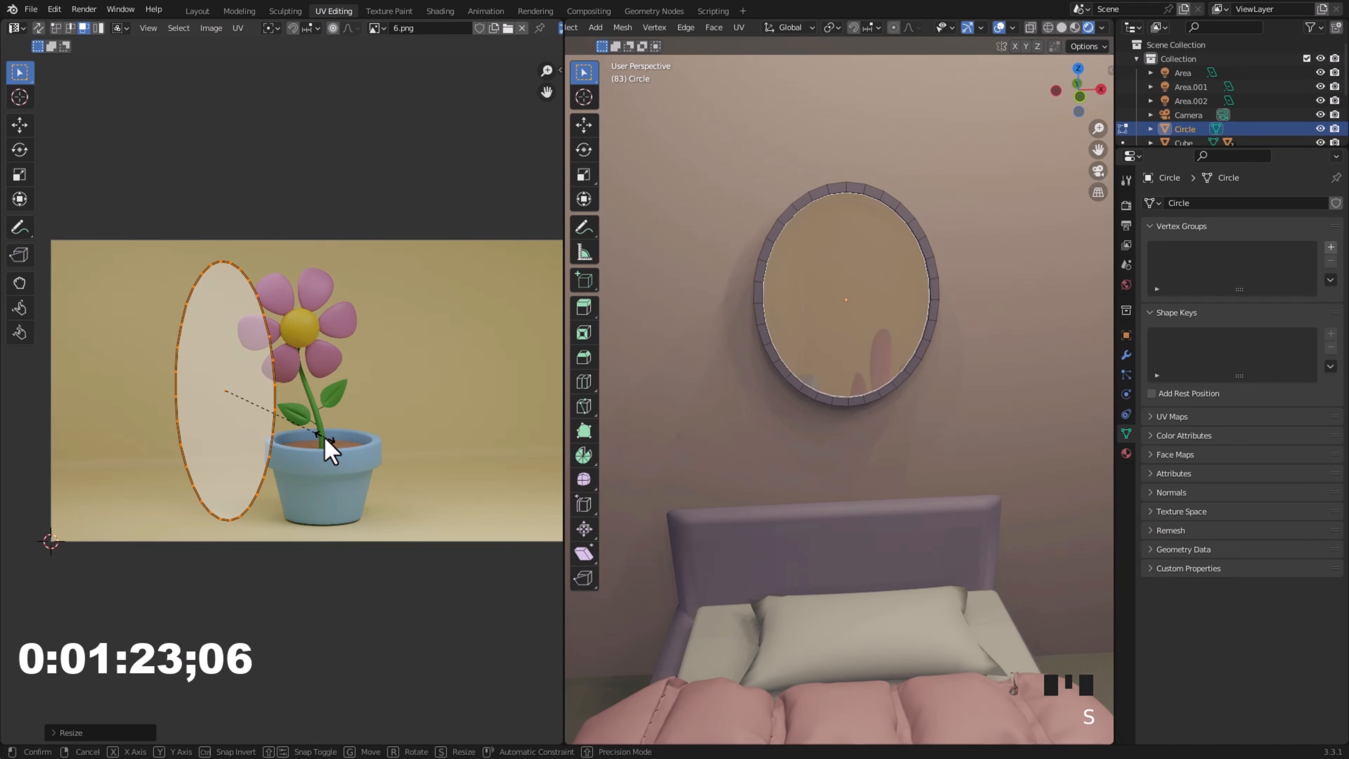
key("x")
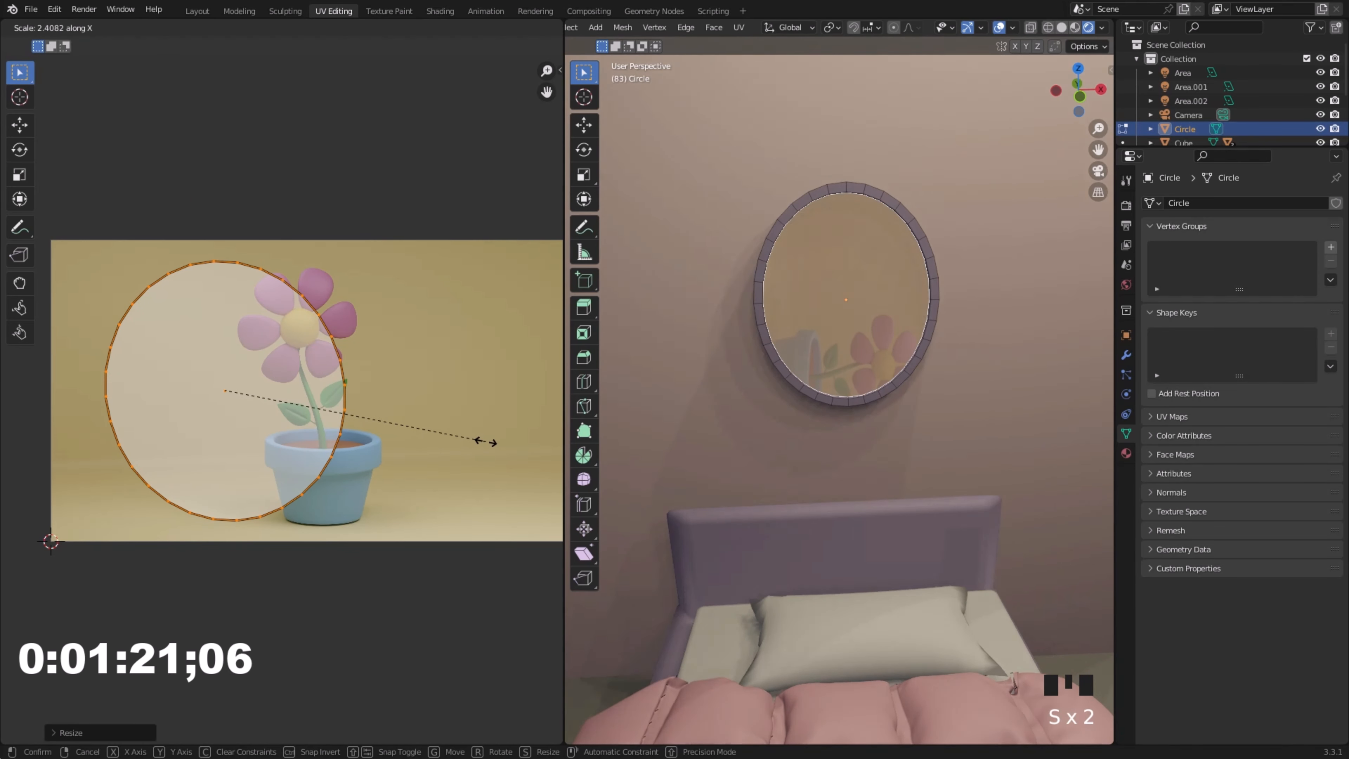
key("Escape")
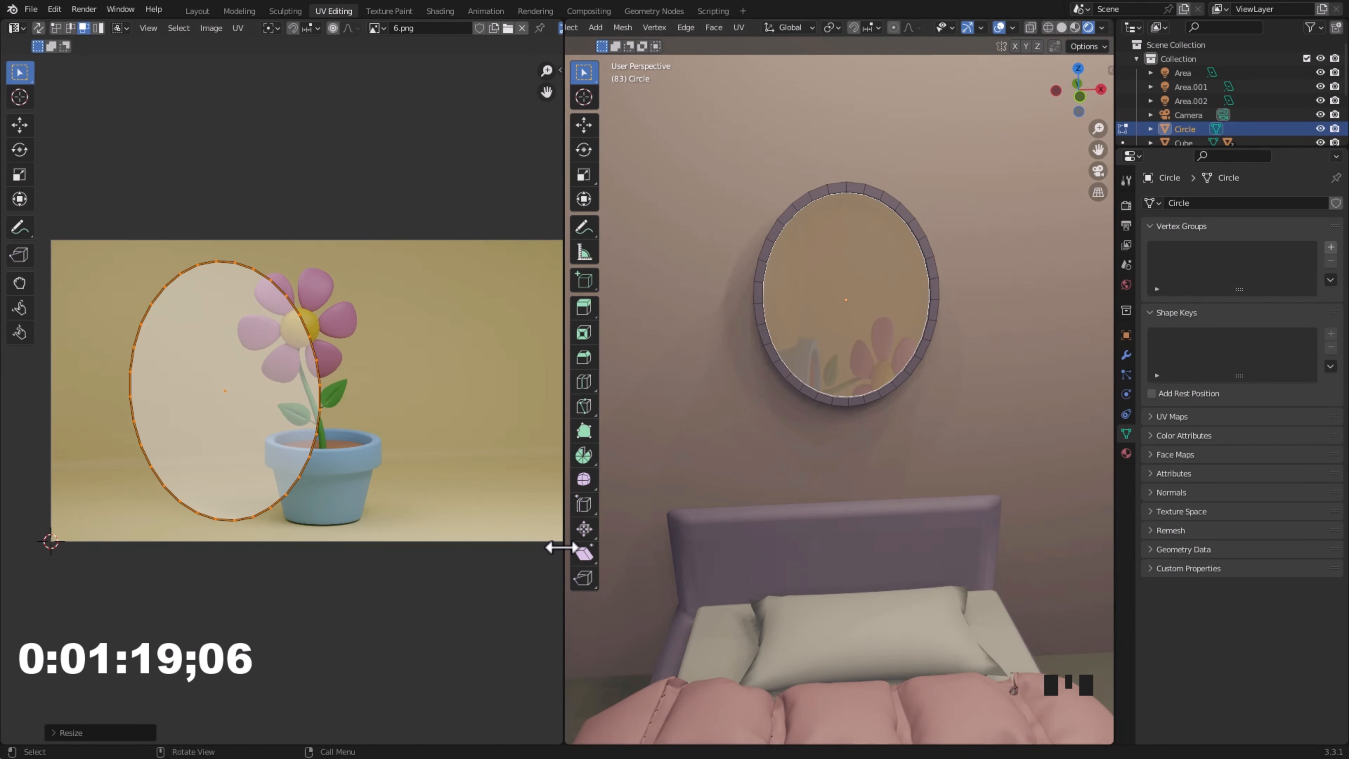
key("r")
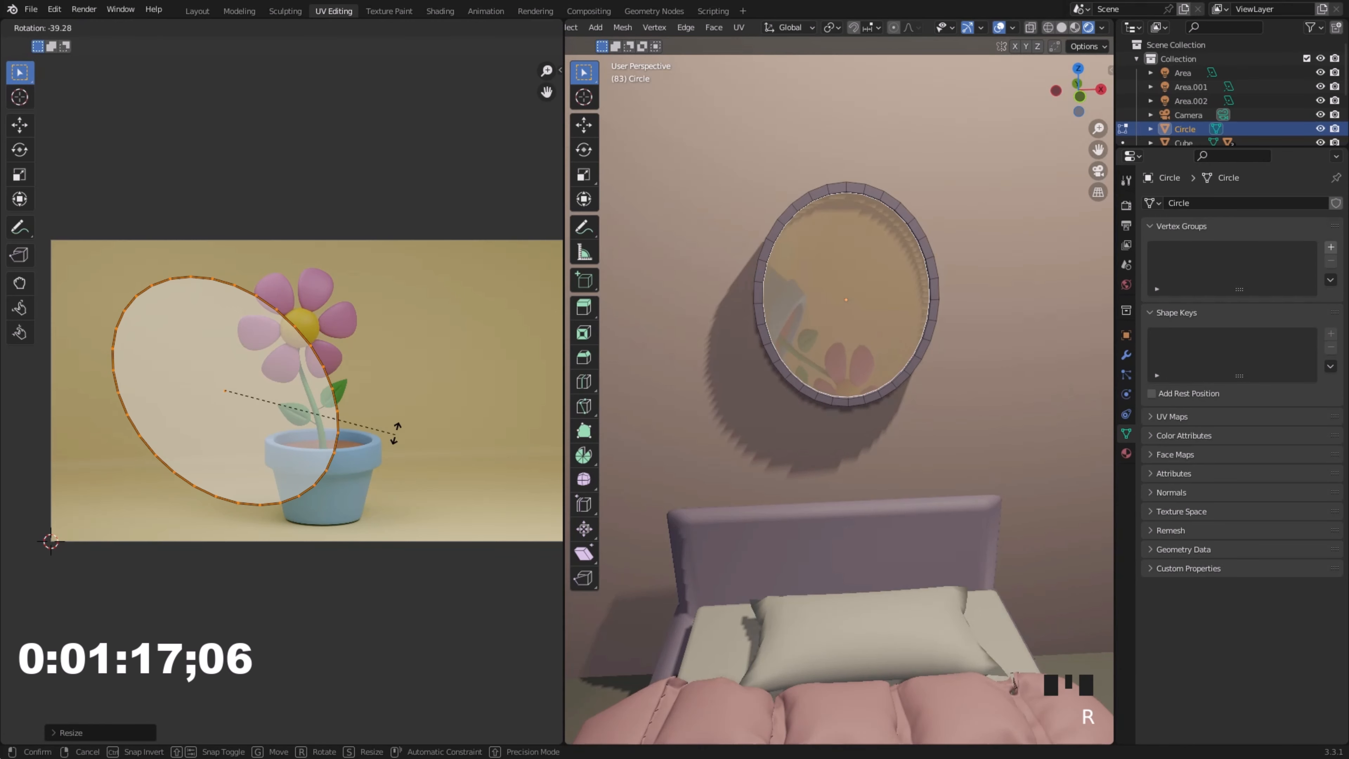
left_click(892, 330)
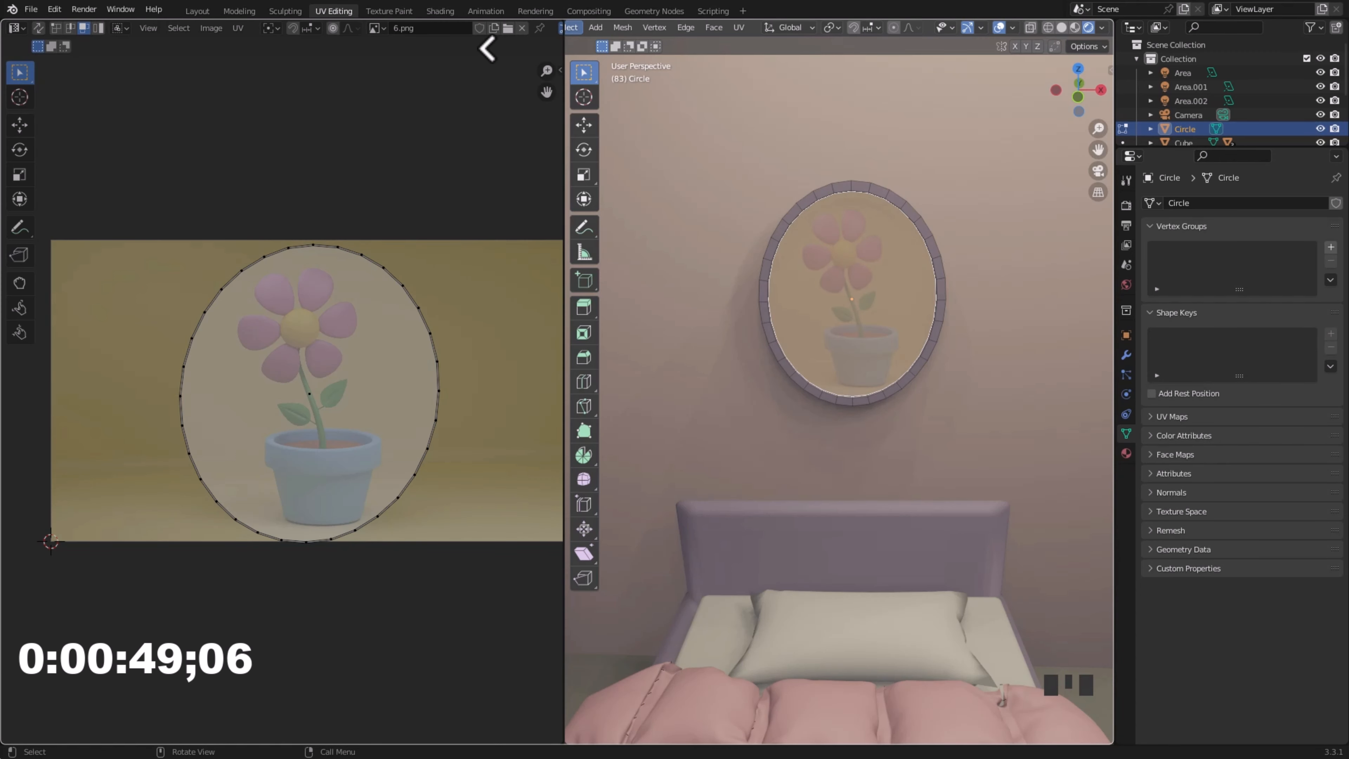
Merge the UV editor area into the 3D view and return the oval disc to Object Mode.
left_click_drag(488, 49, 483, 47)
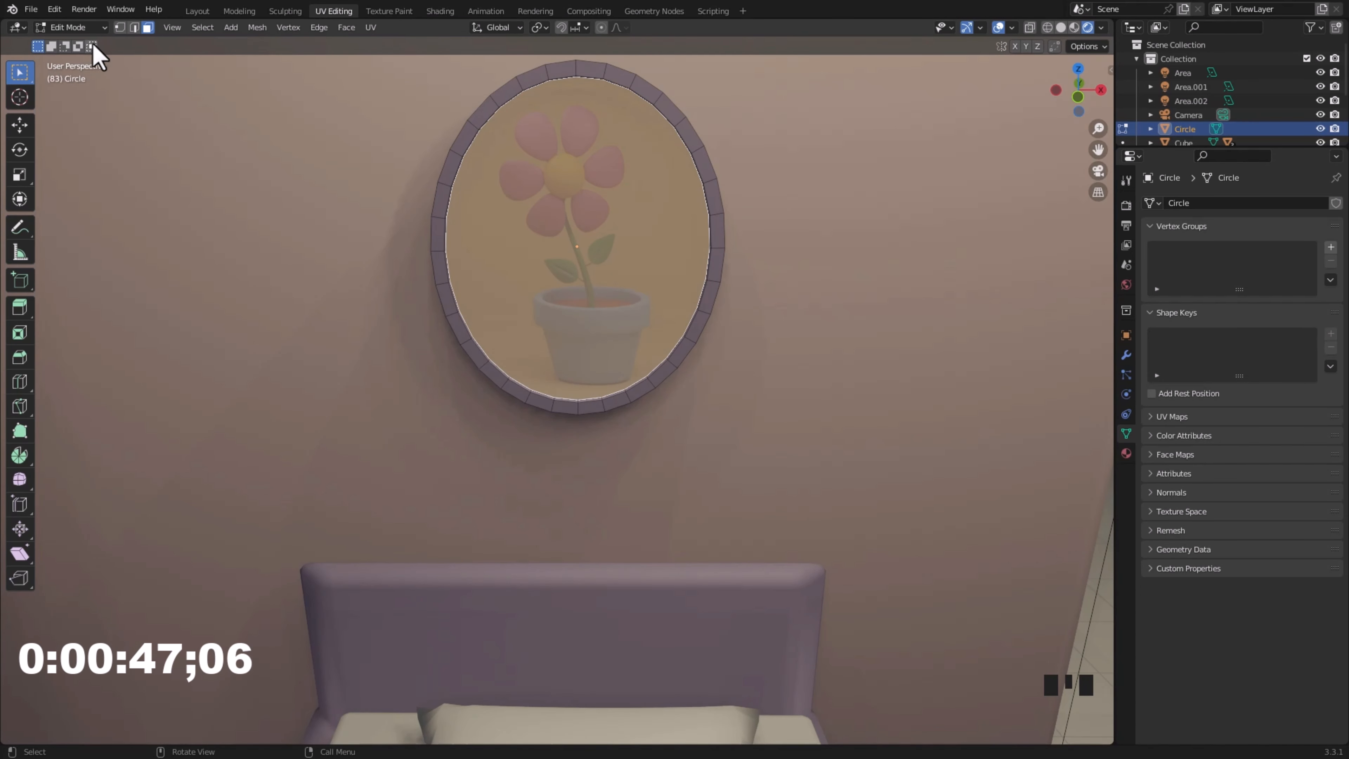
left_click(71, 27)
left_click(82, 48)
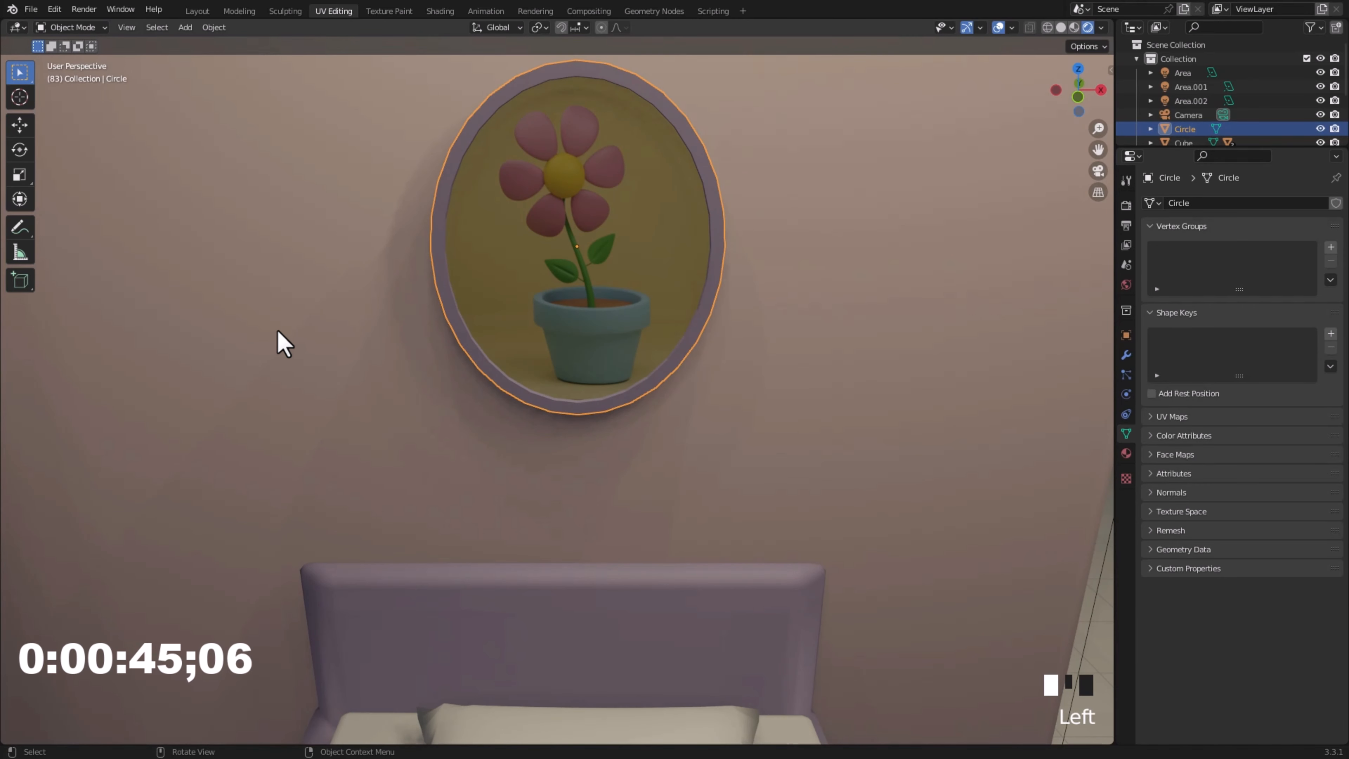
Inset the oval picture's inner image face slightly in Edit Mode and return the picture to Object Mode.
left_click(281, 343)
scroll(412, 376, "down", 6)
middle_click_drag(523, 446, 510, 406)
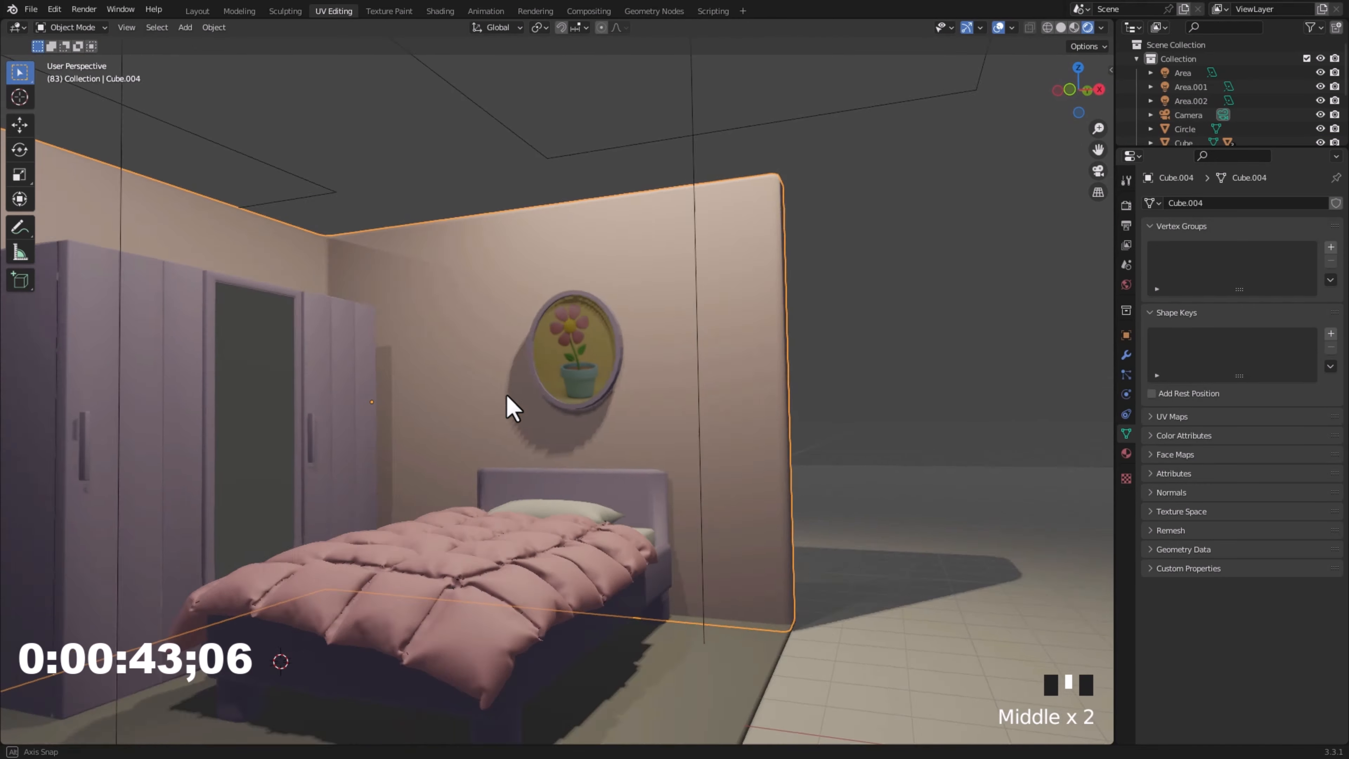
scroll(440, 474, "down", 4)
scroll(461, 458, "up", 2)
middle_click_drag(467, 458, 516, 452)
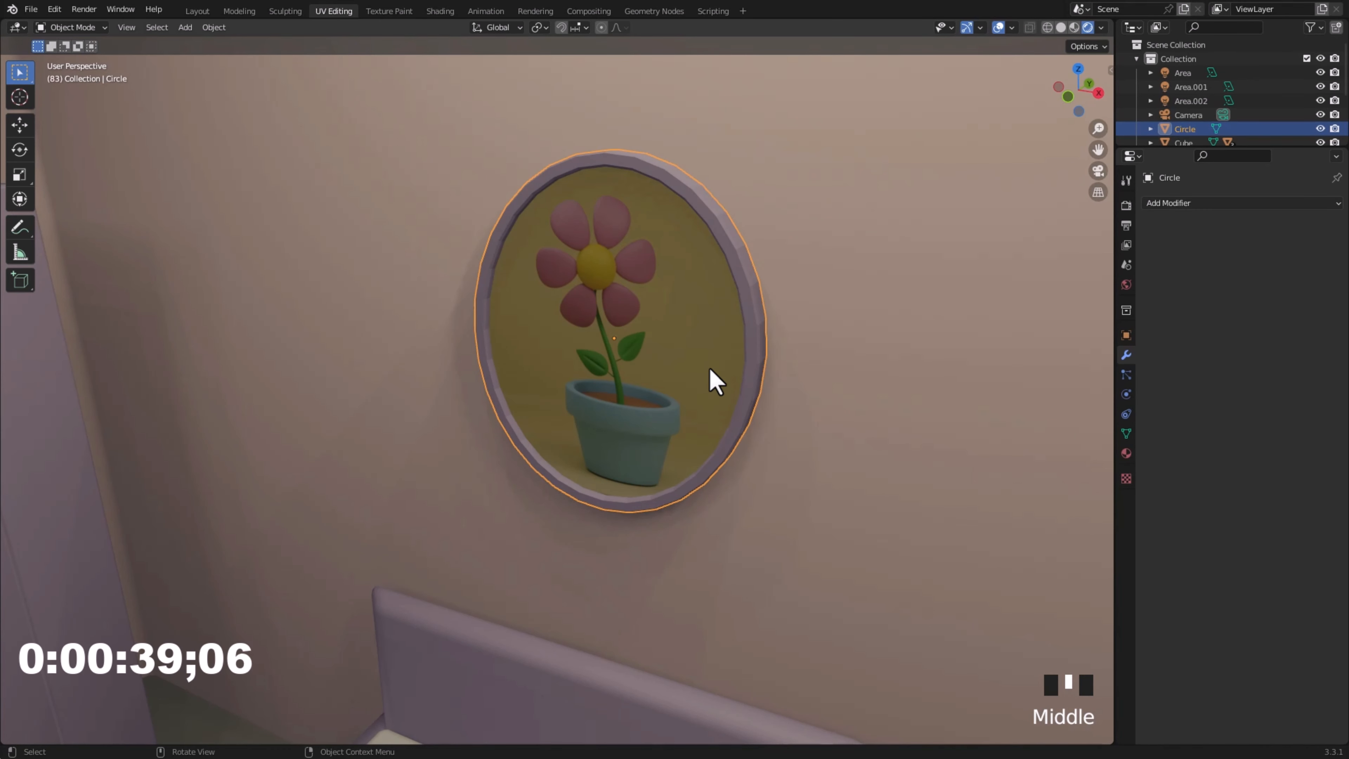
left_click(87, 28)
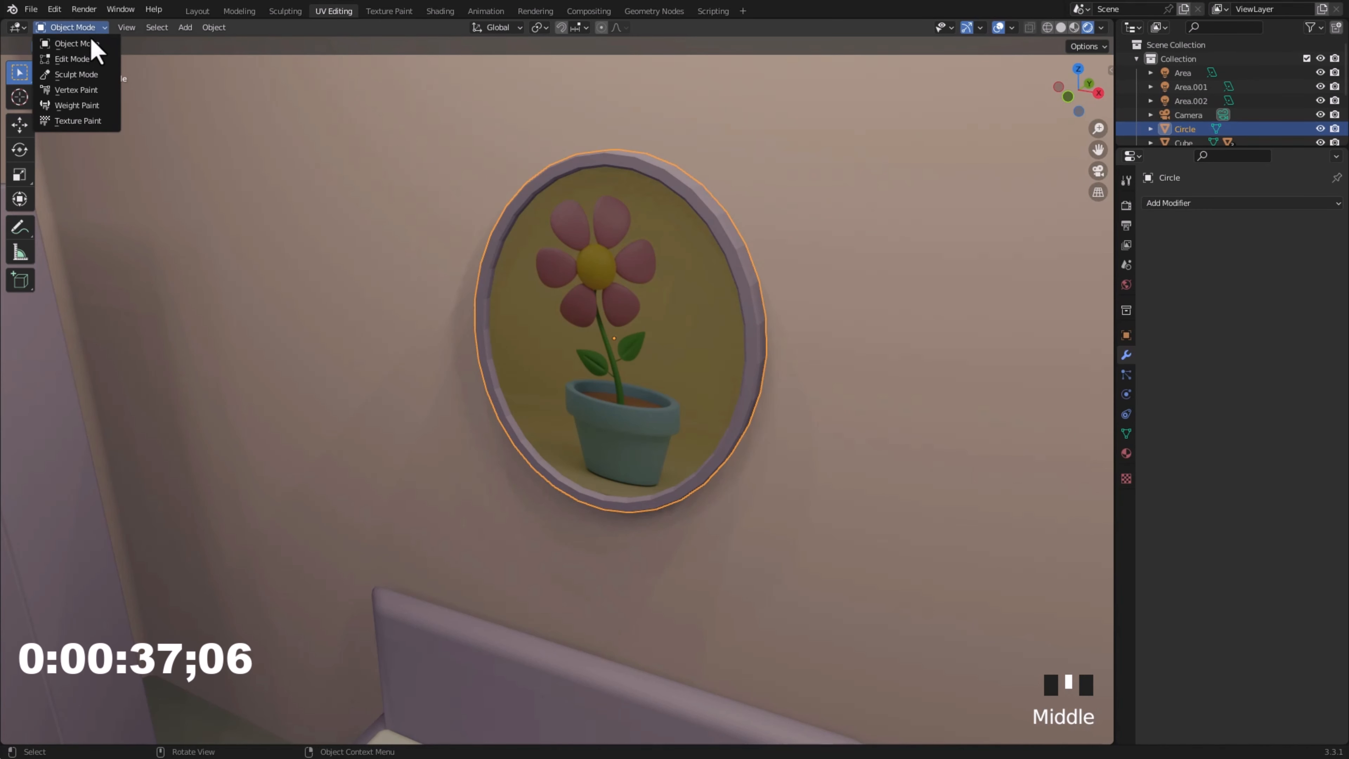
left_click(94, 59)
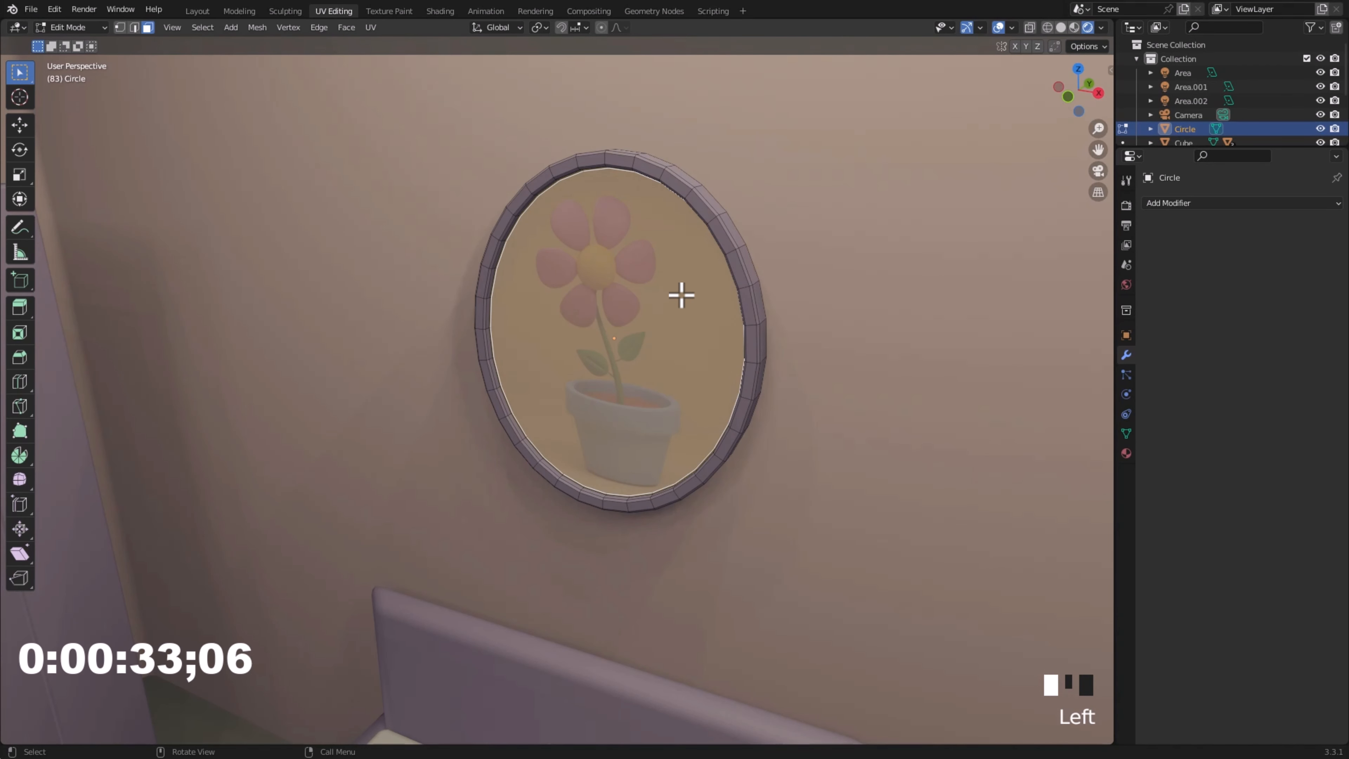
key("i")
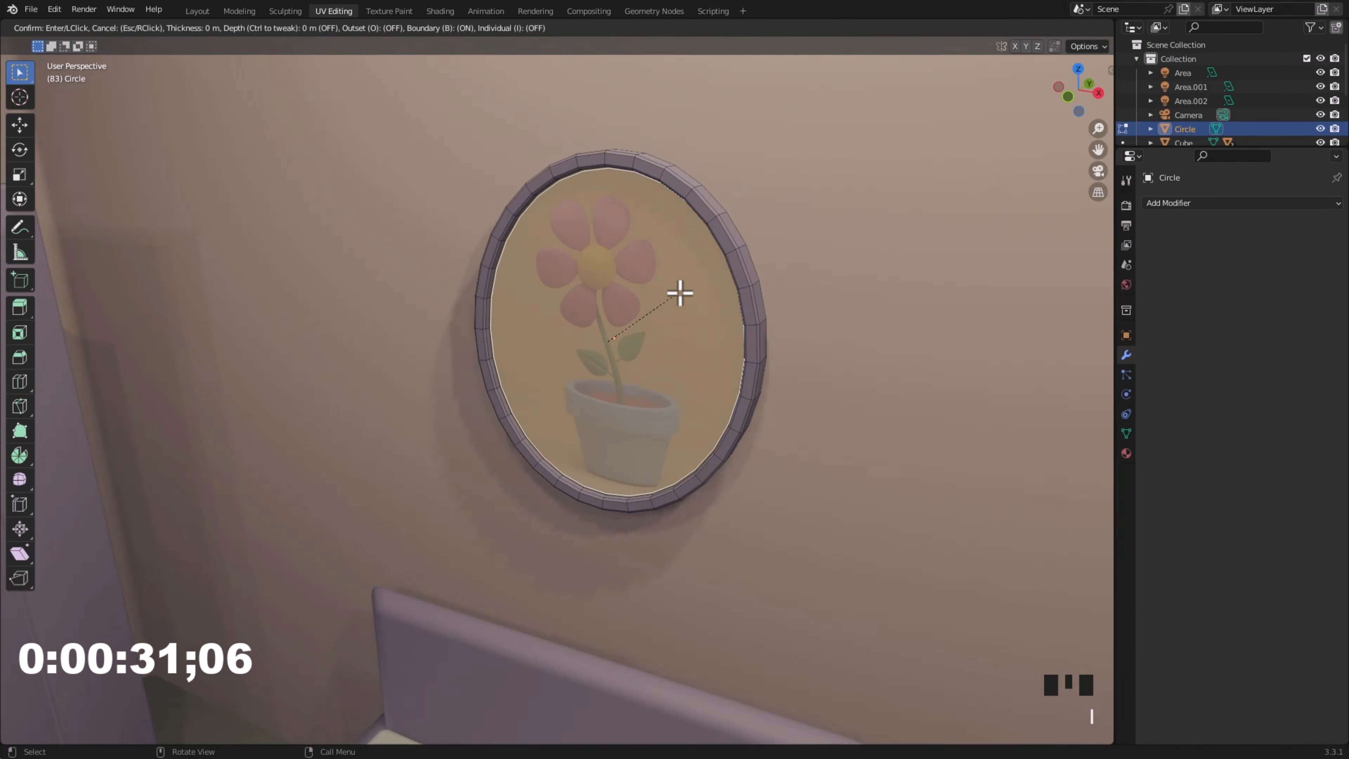
left_click(679, 287)
key("Tab")
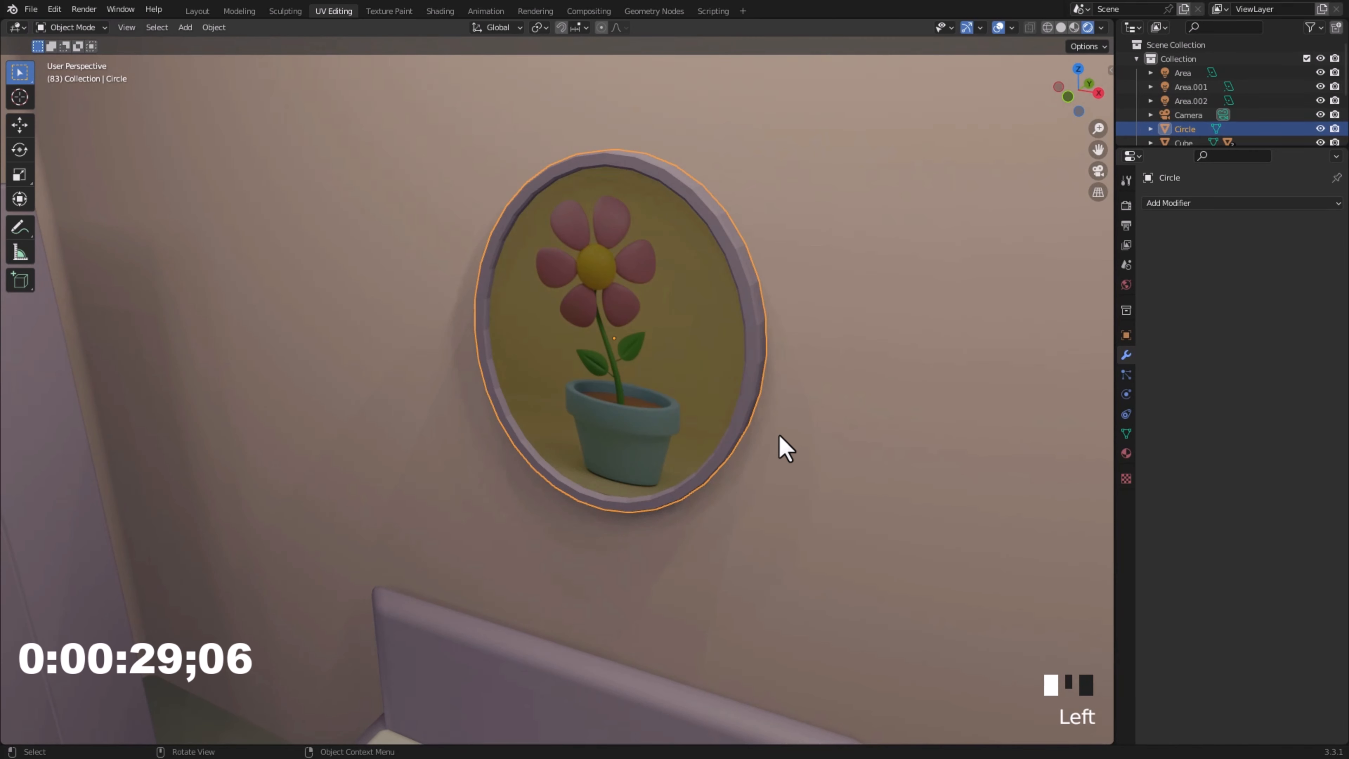
Add a Subdivision Surface modifier to the oval picture with viewport level 2.
left_click(1211, 204)
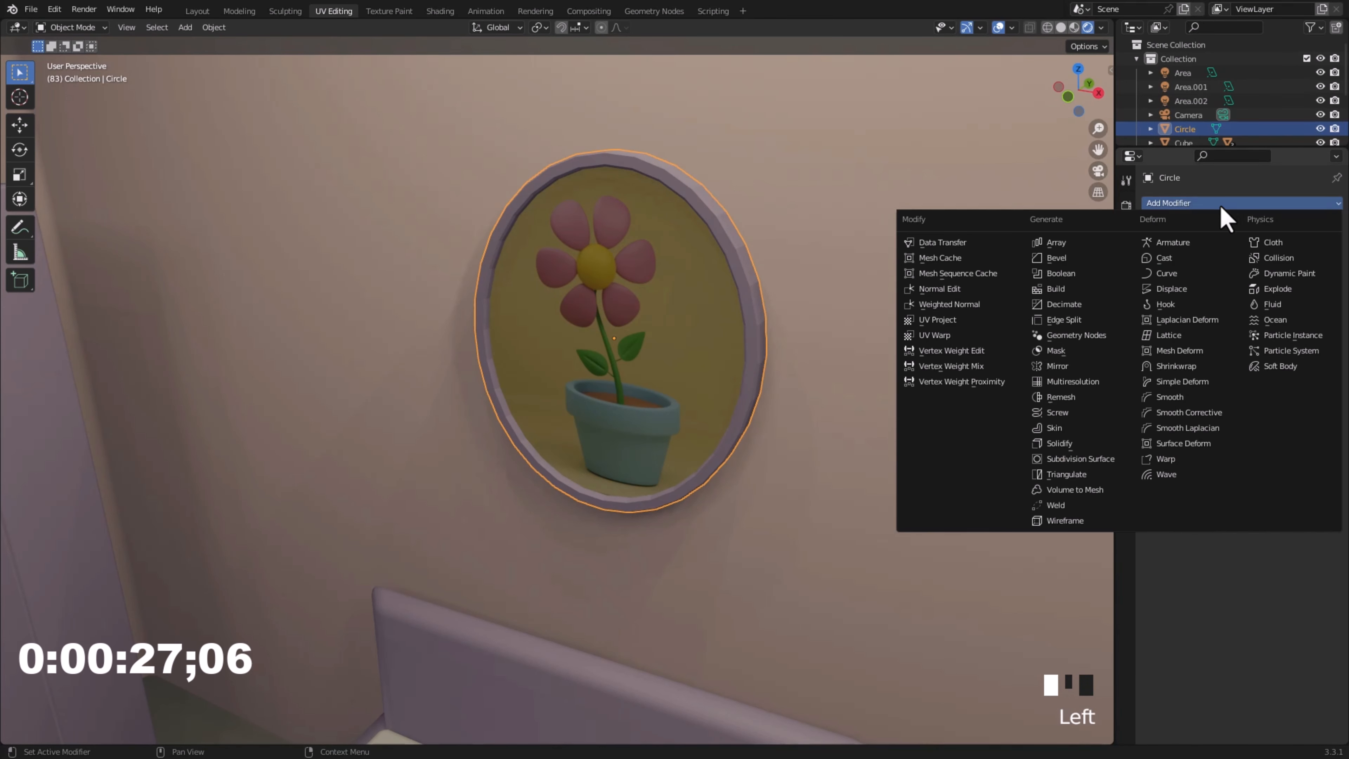
left_click(1098, 470)
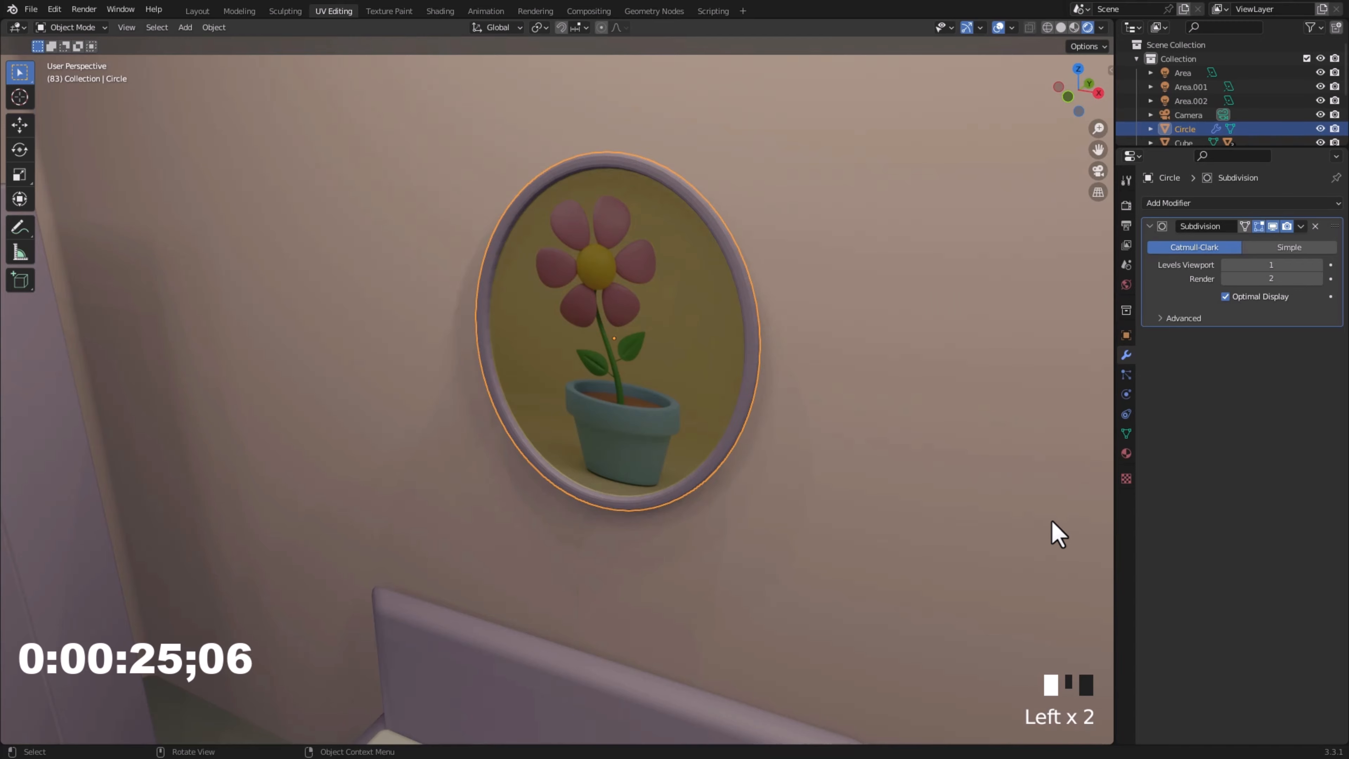
scroll(1051, 533, "up", 2)
left_click(1317, 265)
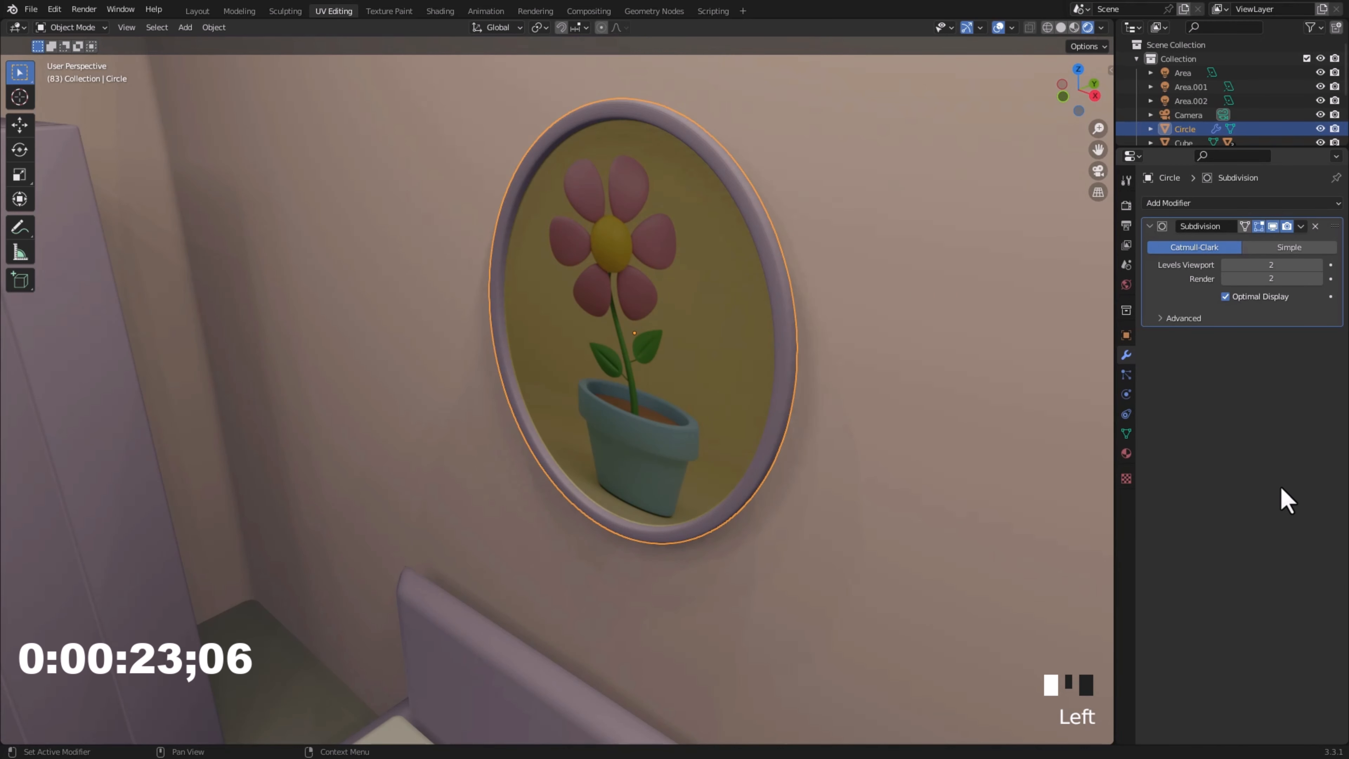
scroll(830, 361, "up", 1)
Try a loop cut around the outer side of the oval frame, slid toward its back edge near the wall.
key("Tab")
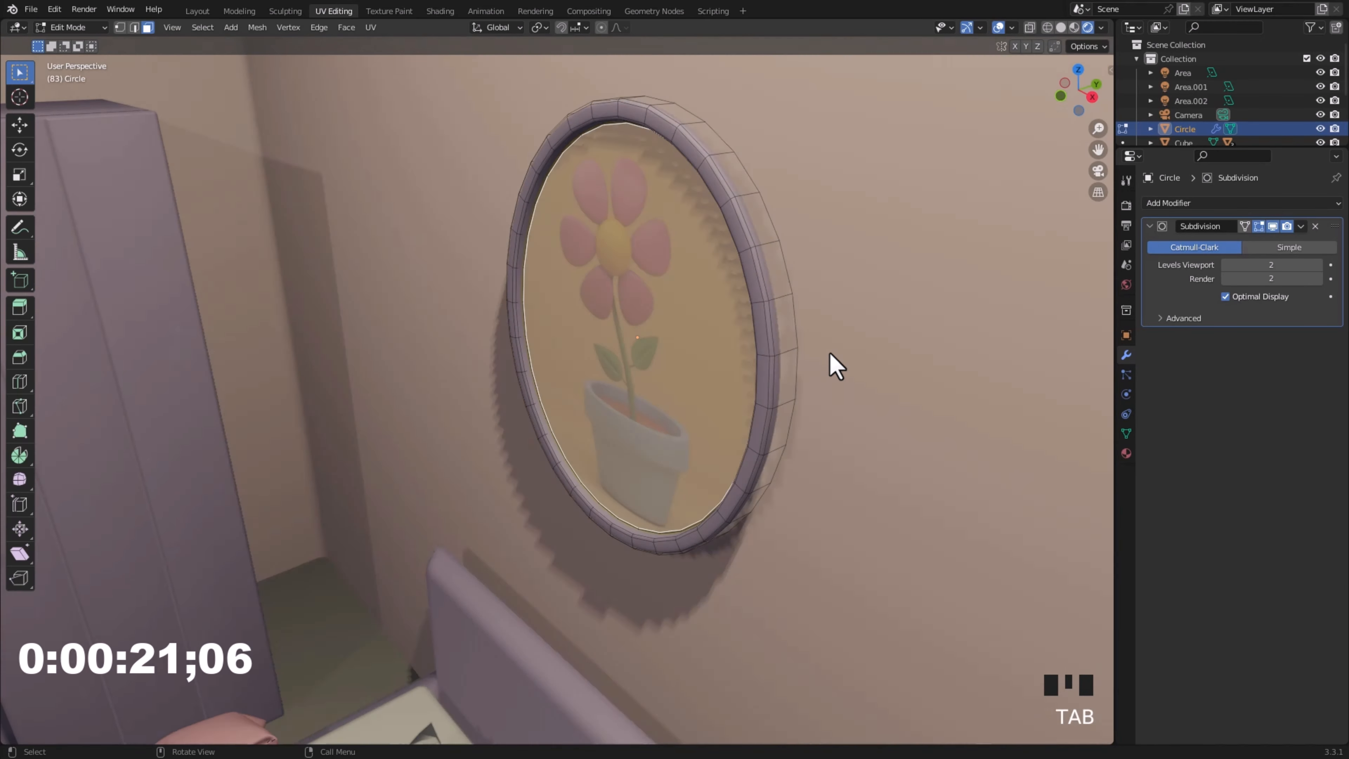
scroll(831, 365, "down", 3)
left_click(134, 28)
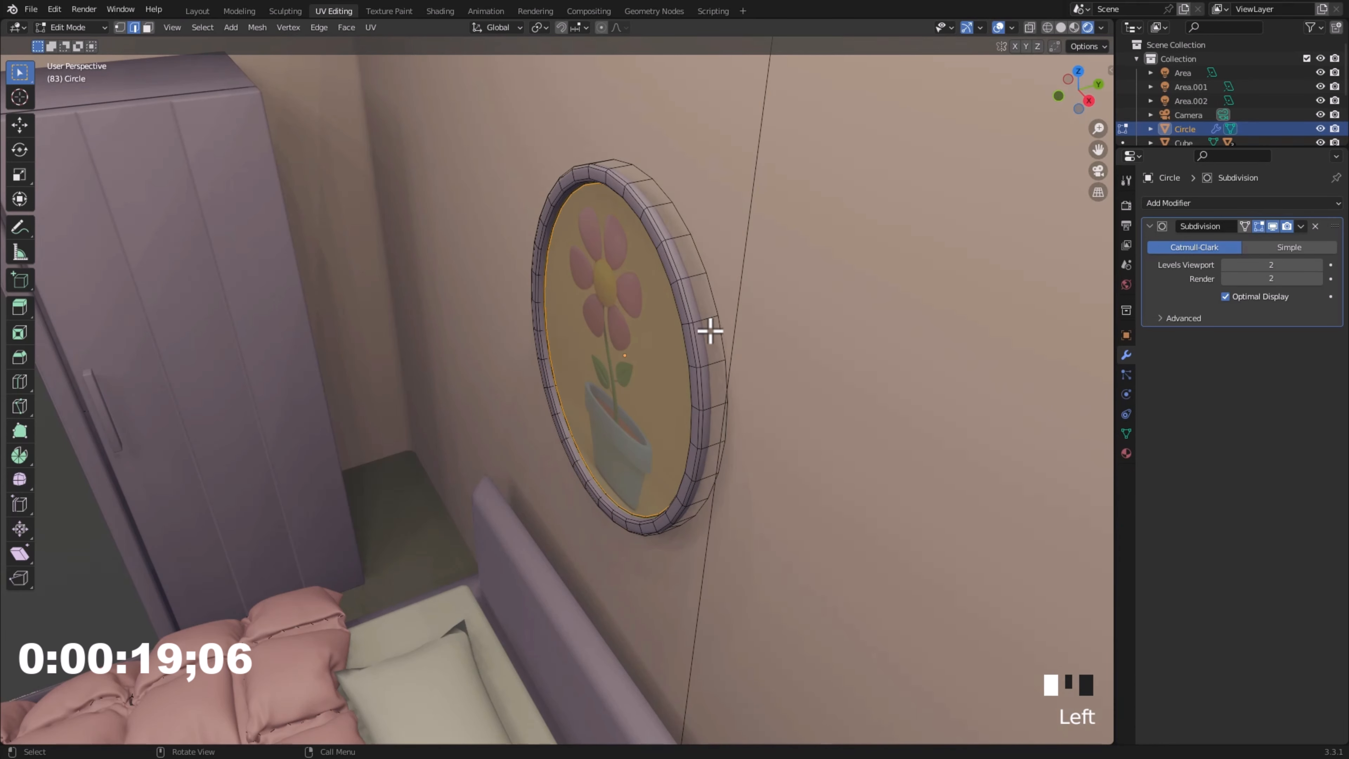
key("ctrl+r")
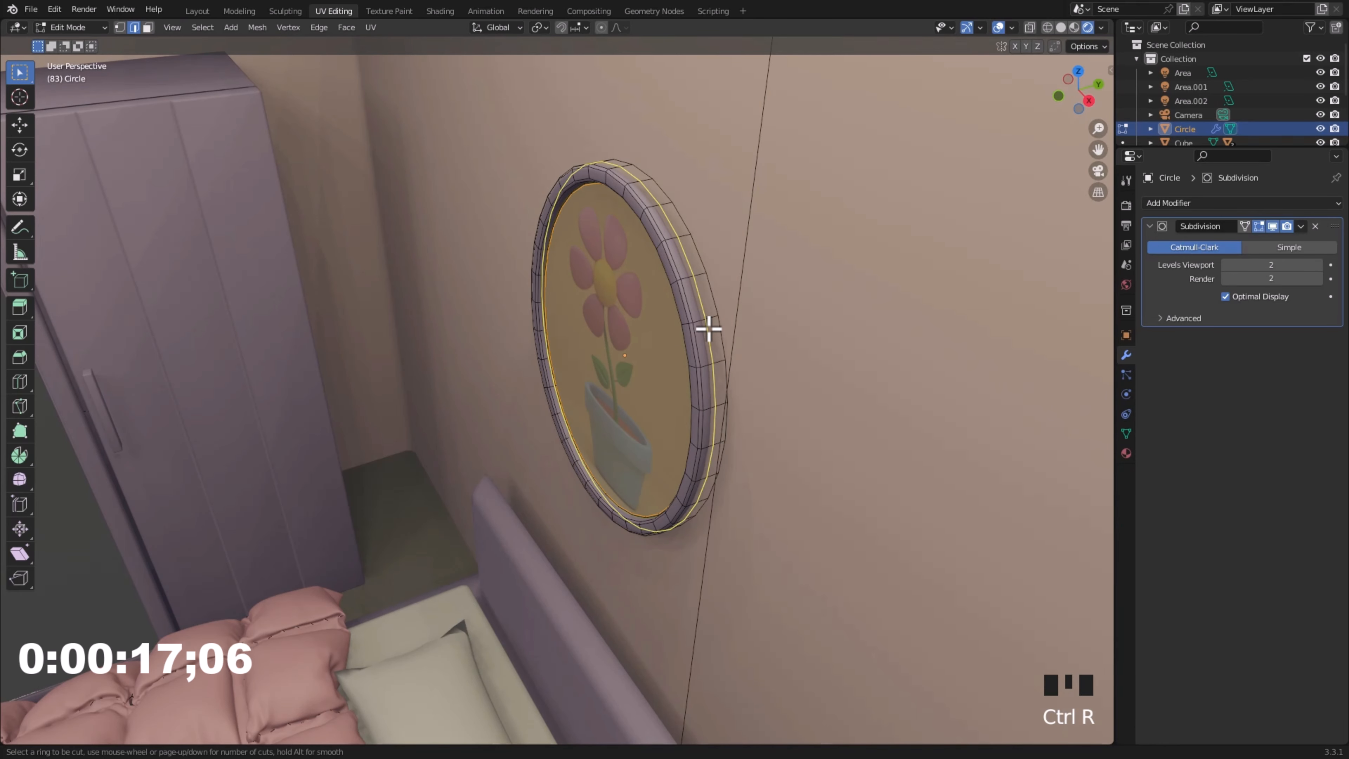
left_click(712, 321)
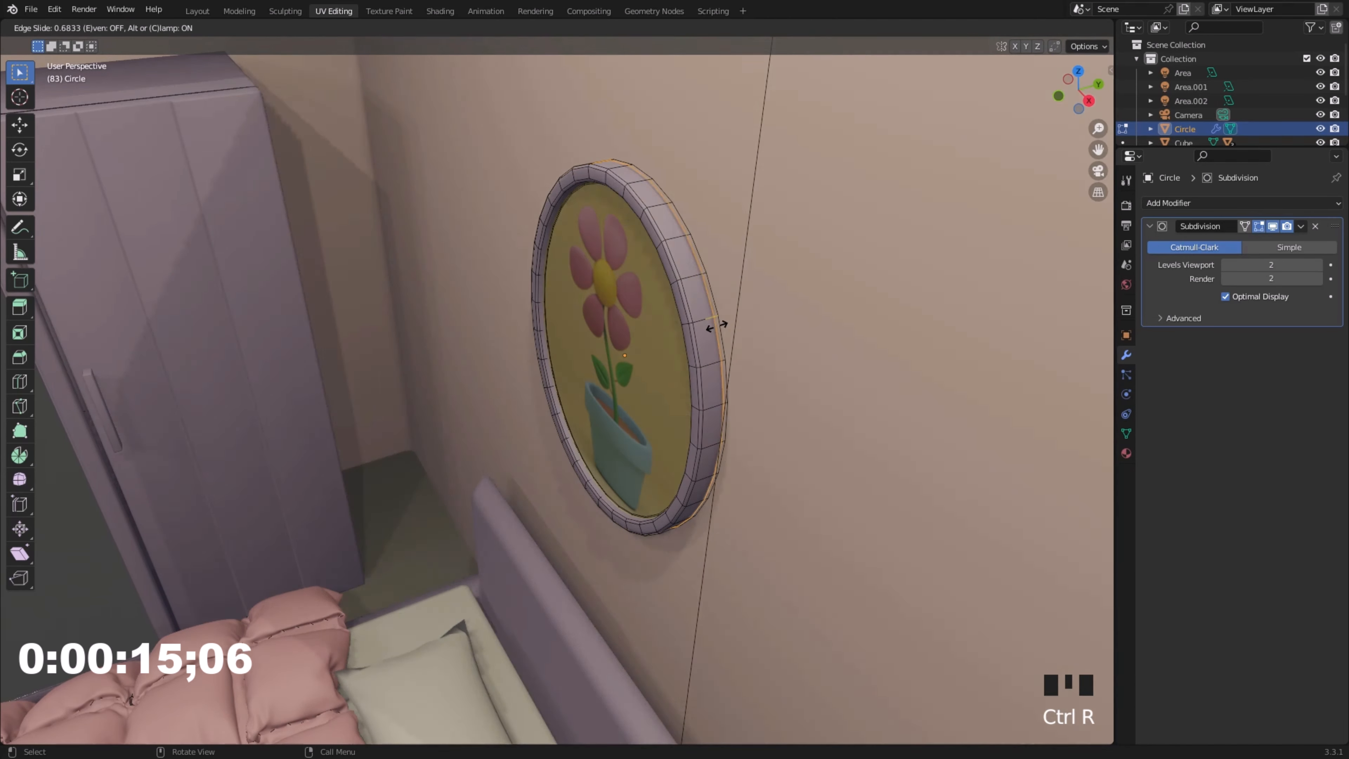
left_click(695, 327)
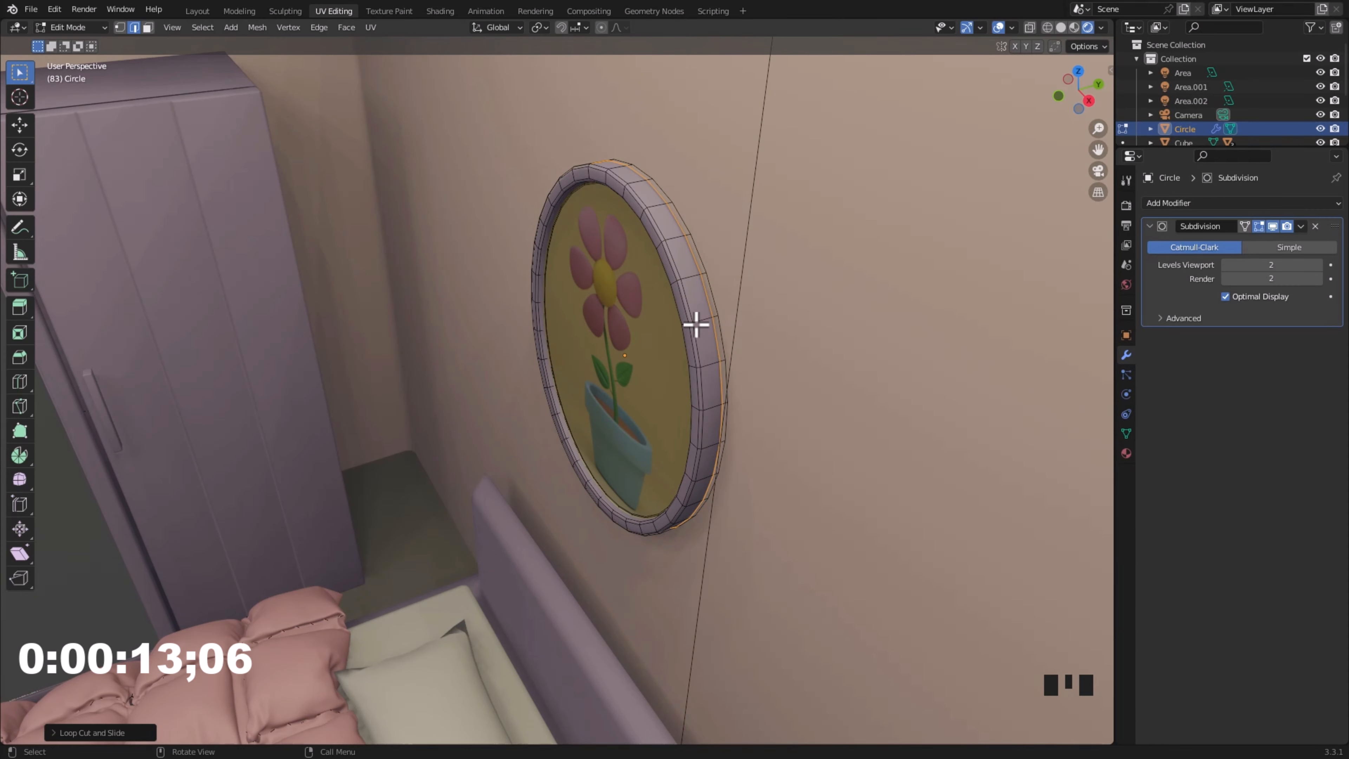
key("ctrl+z")
Return the oval picture to Object Mode and preview the whole room with the Cycles render engine.
left_click(74, 28)
left_click(83, 43)
left_click(811, 374)
middle_click_drag(792, 479, 806, 428)
scroll(873, 446, "down", 3)
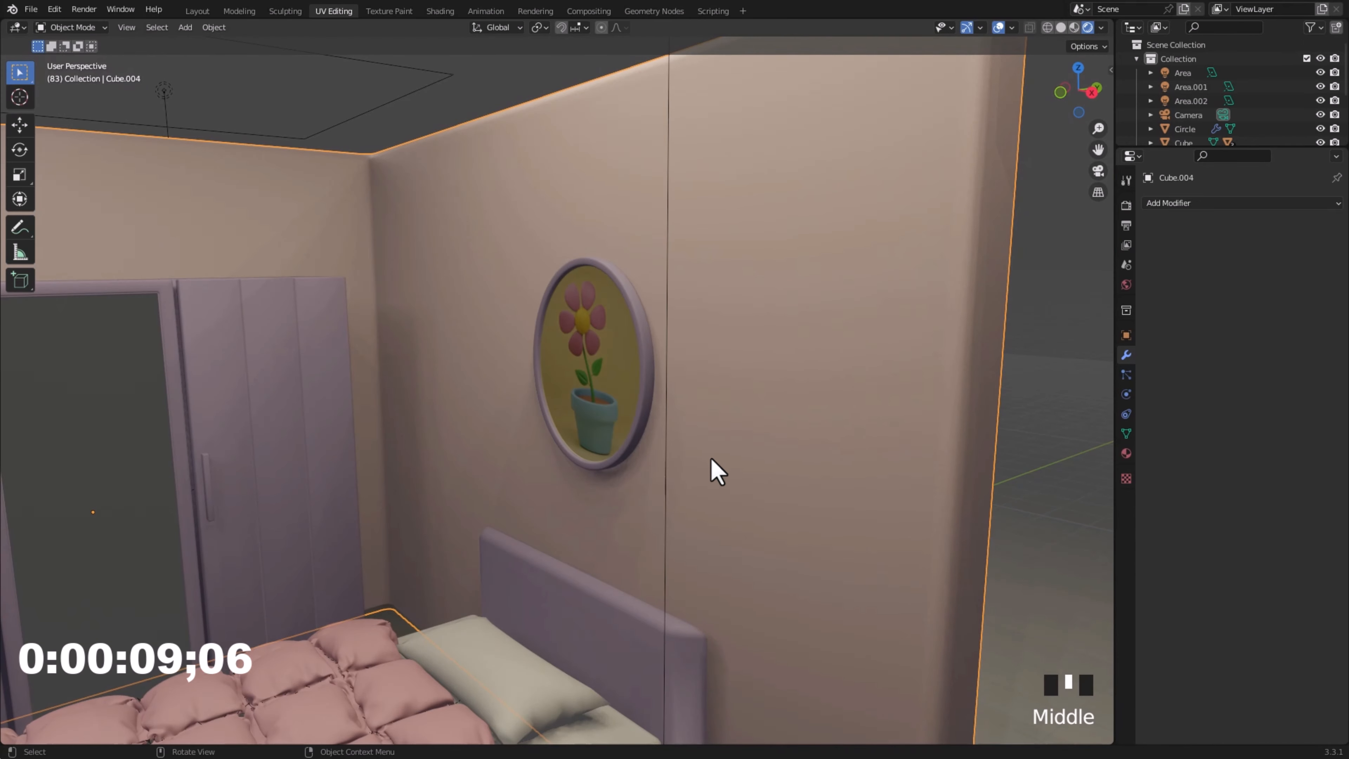
middle_click_drag(714, 470, 741, 473)
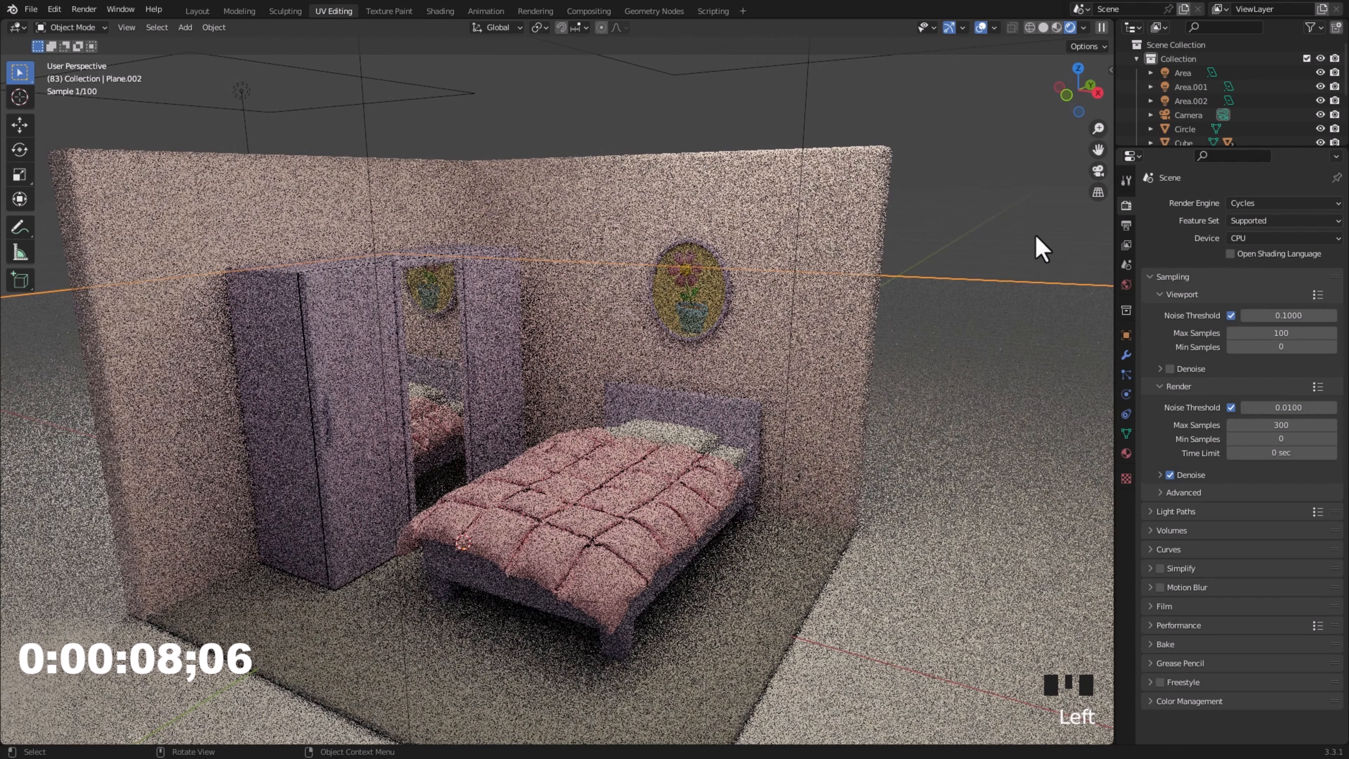
left_click(1040, 249)
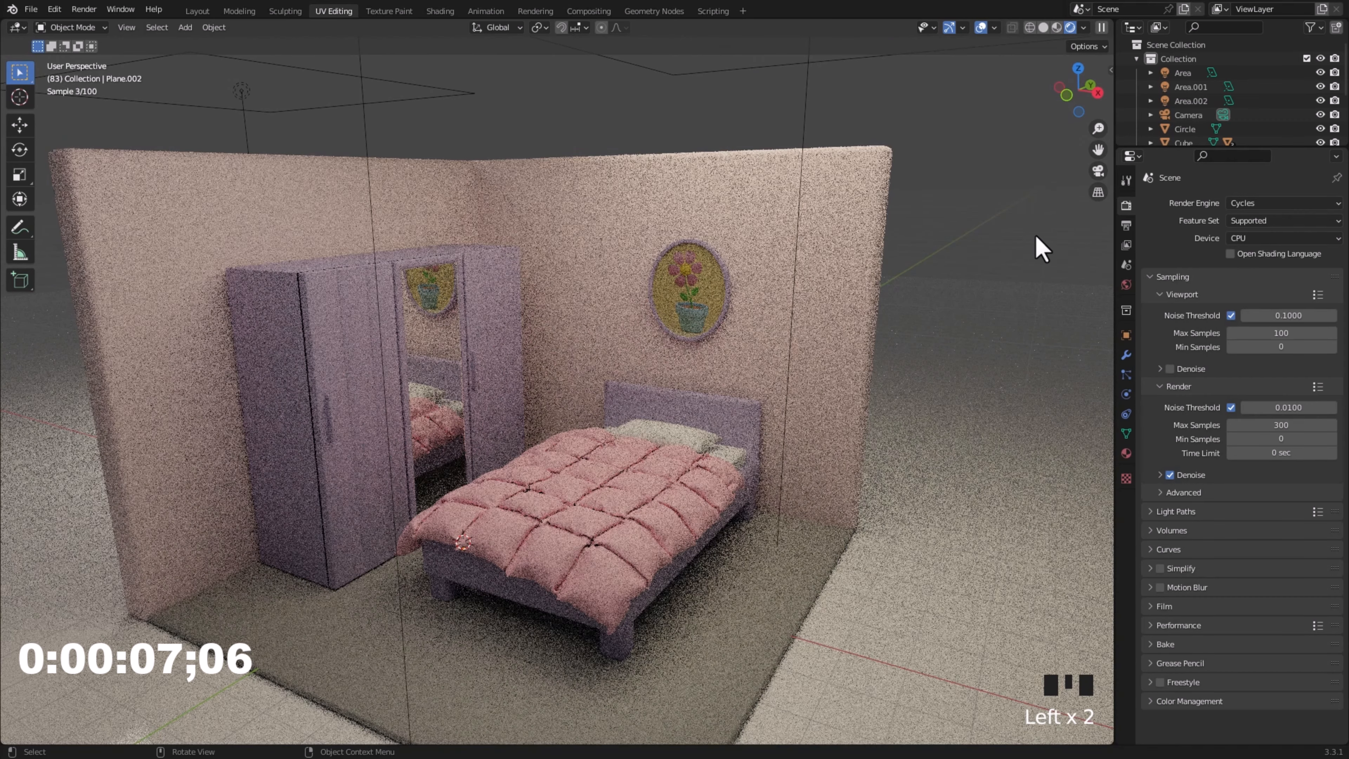